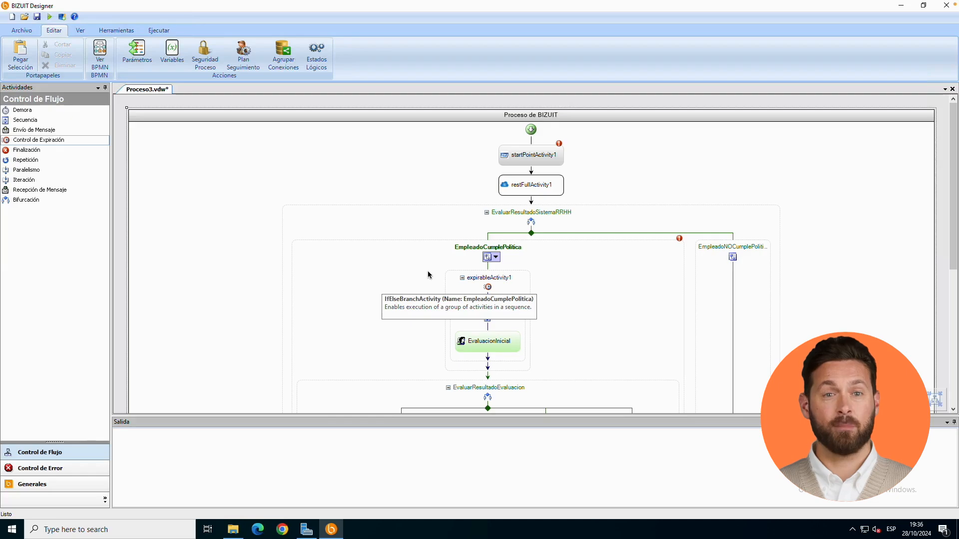
click(586, 283)
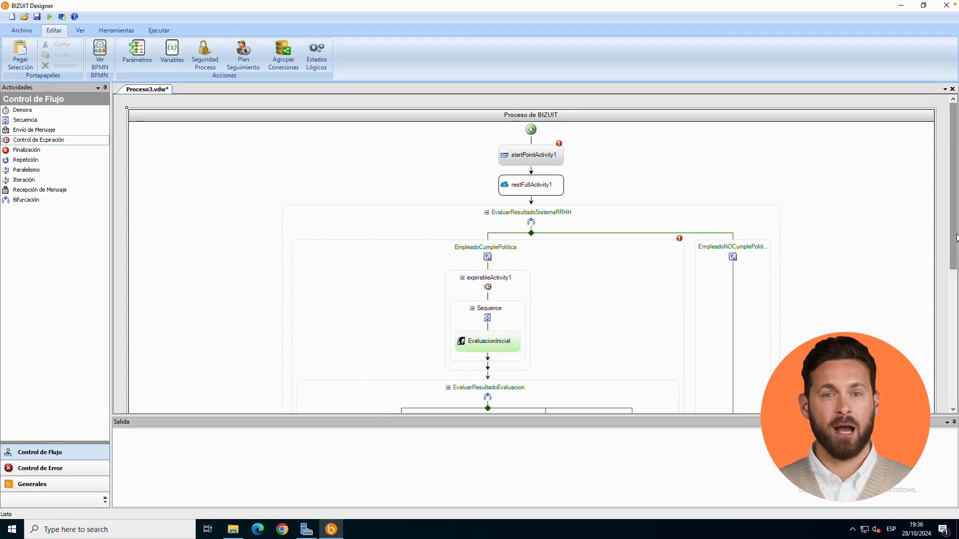
drag(953, 219, 954, 243)
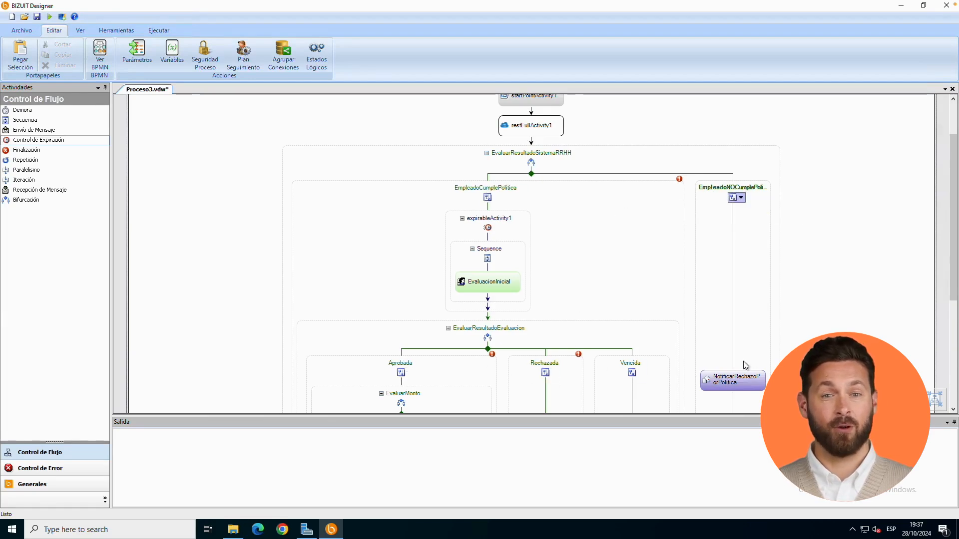
drag(955, 270, 954, 297)
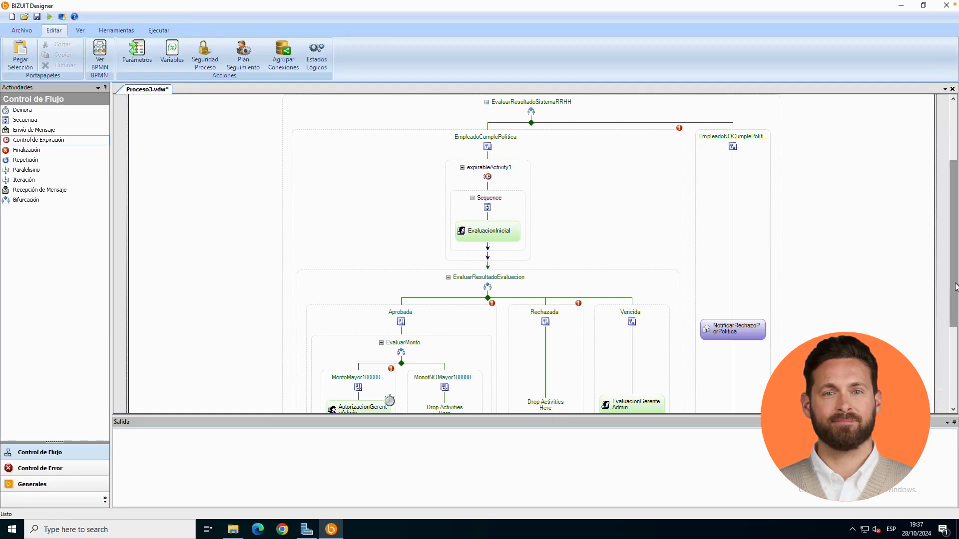
drag(955, 286, 955, 234)
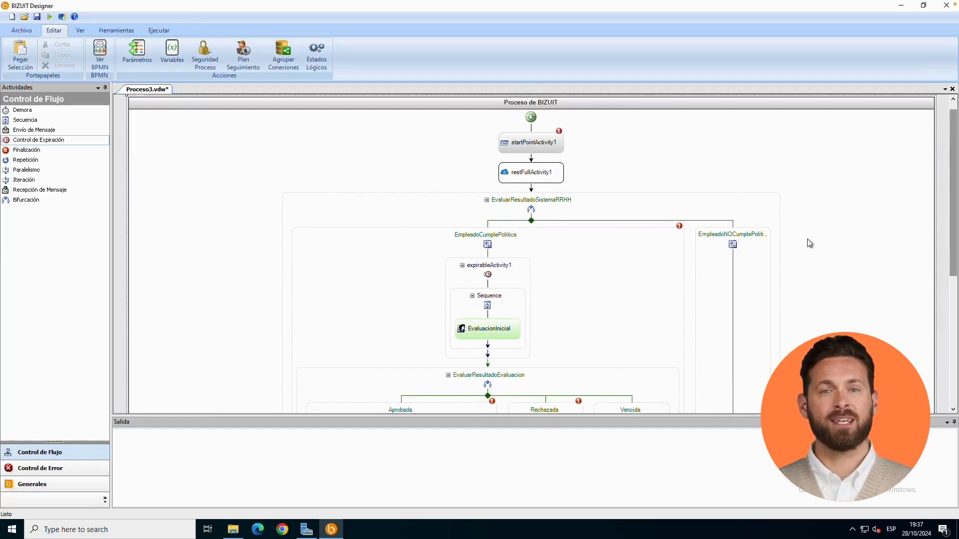
Add the condition vCumplePolitica == 1 to the EmpleadoCumplePolitica branch and accept it
click(624, 242)
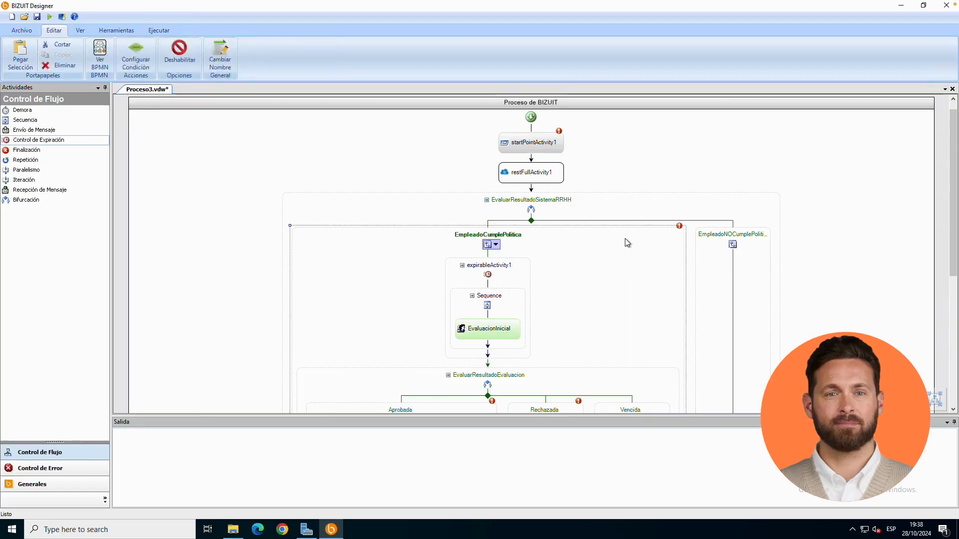
double_click(624, 238)
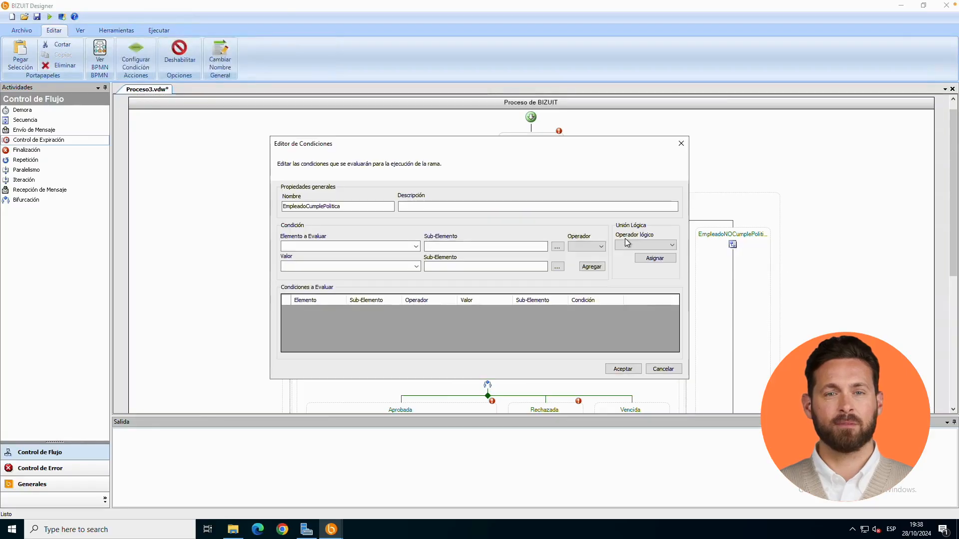
click(416, 247)
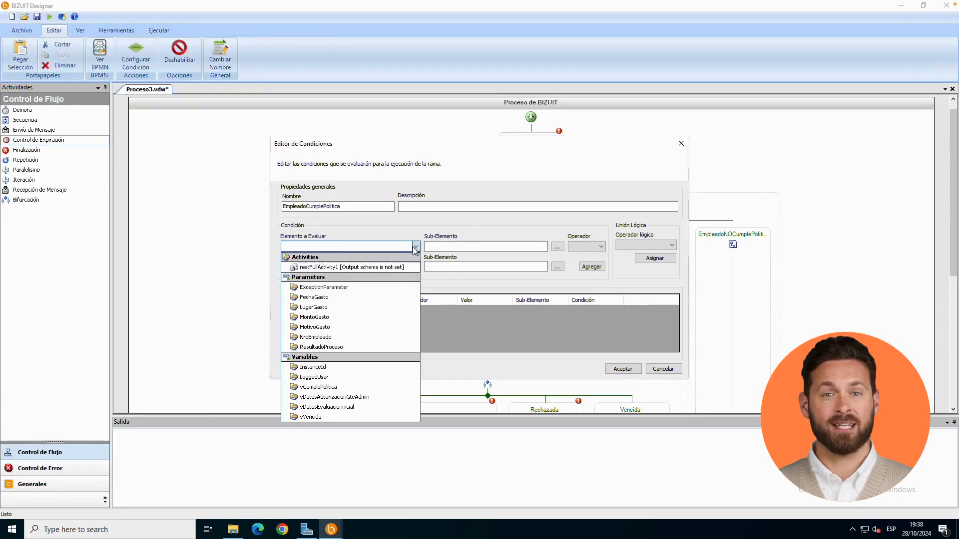
click(333, 388)
click(590, 248)
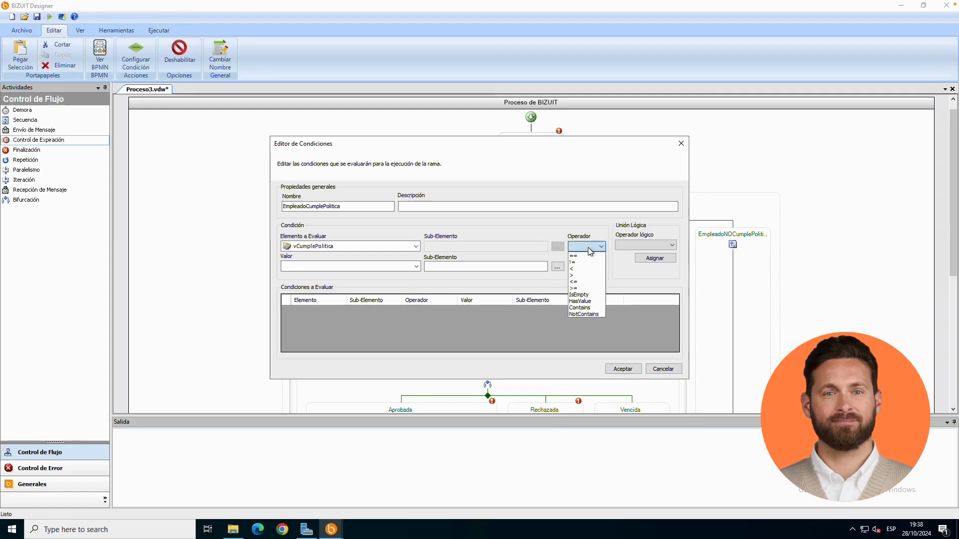
click(576, 256)
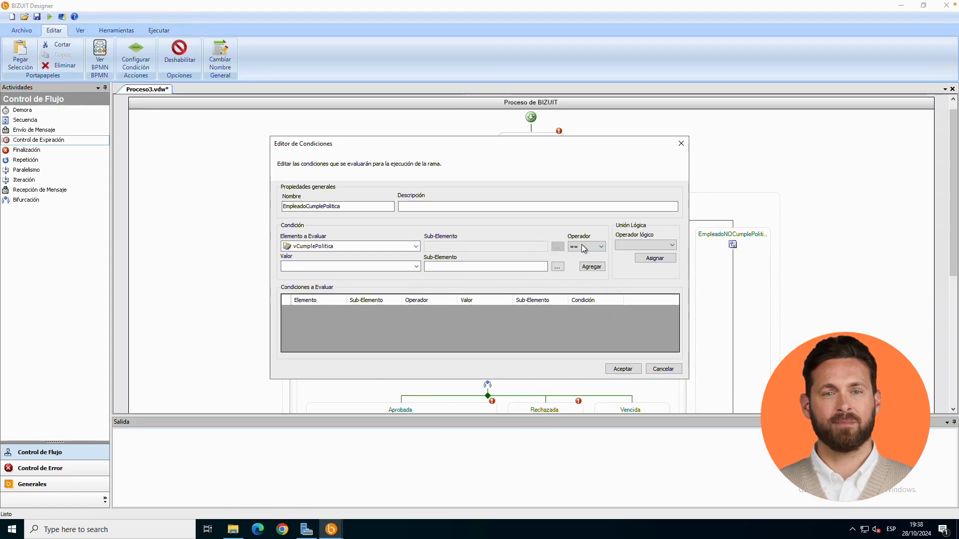
click(581, 244)
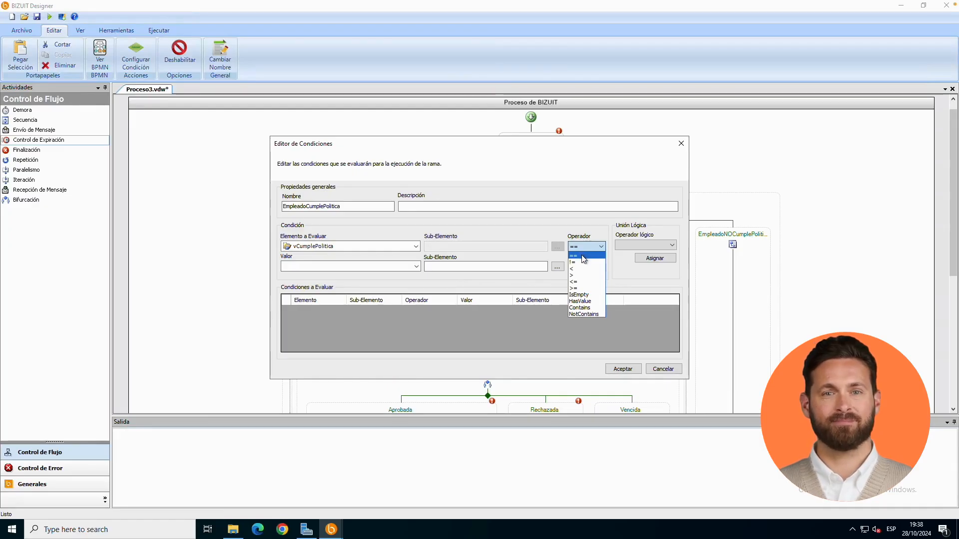
click(584, 255)
click(360, 267)
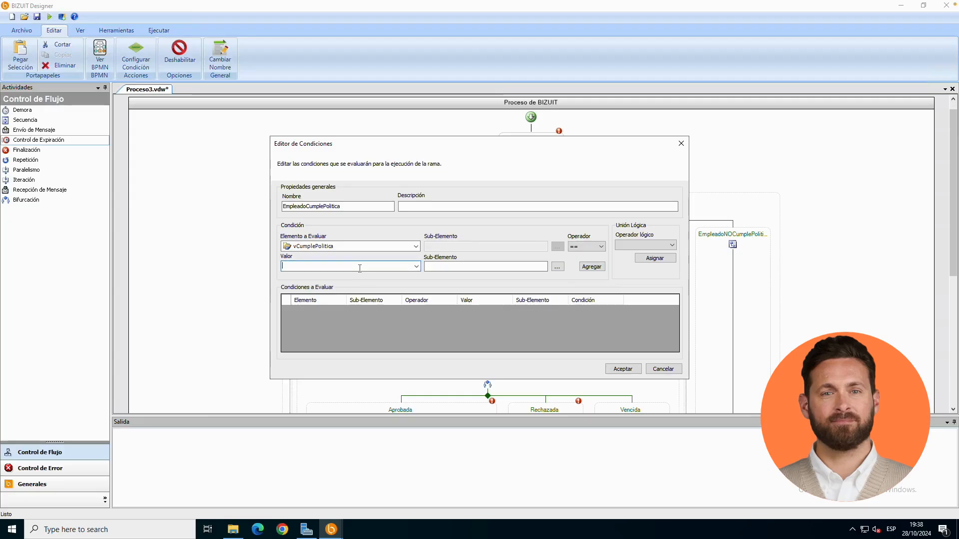
text(1)
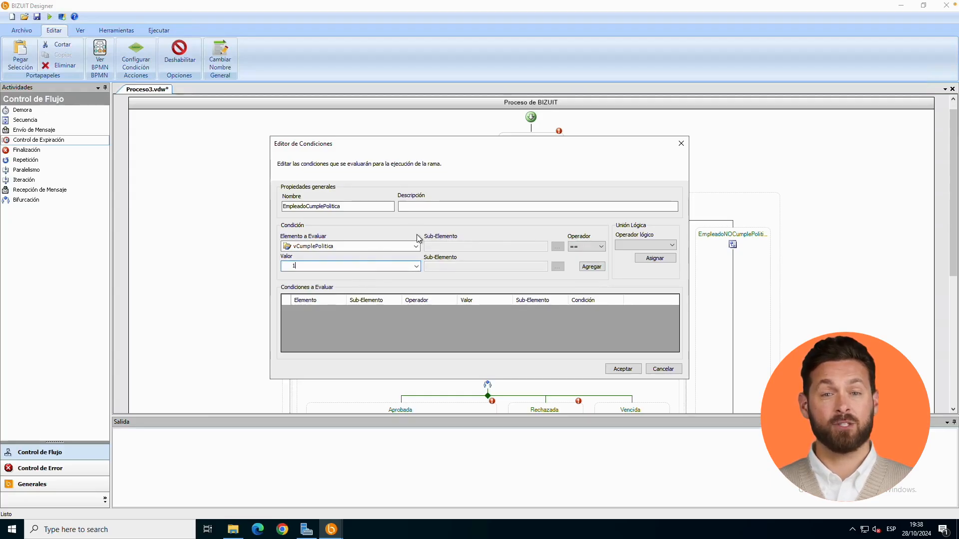
click(591, 267)
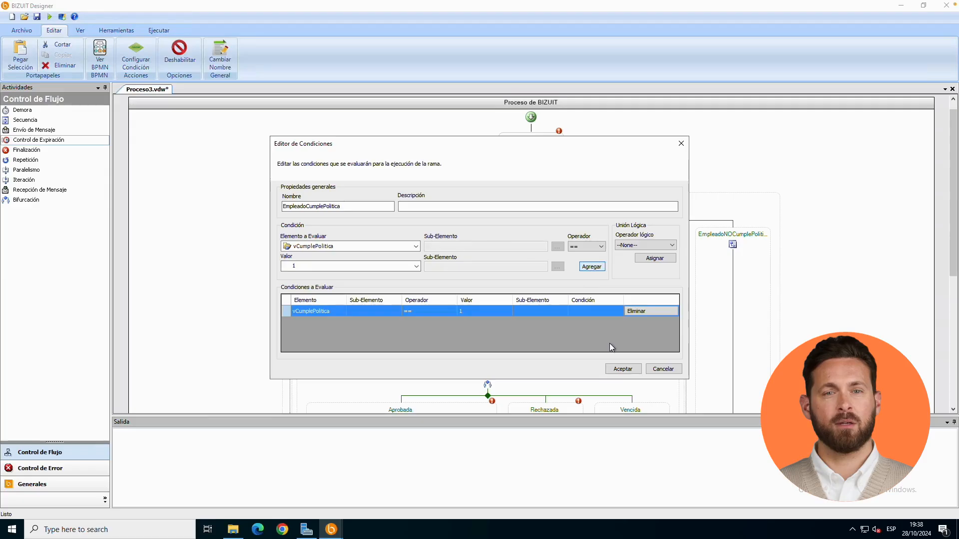
click(621, 370)
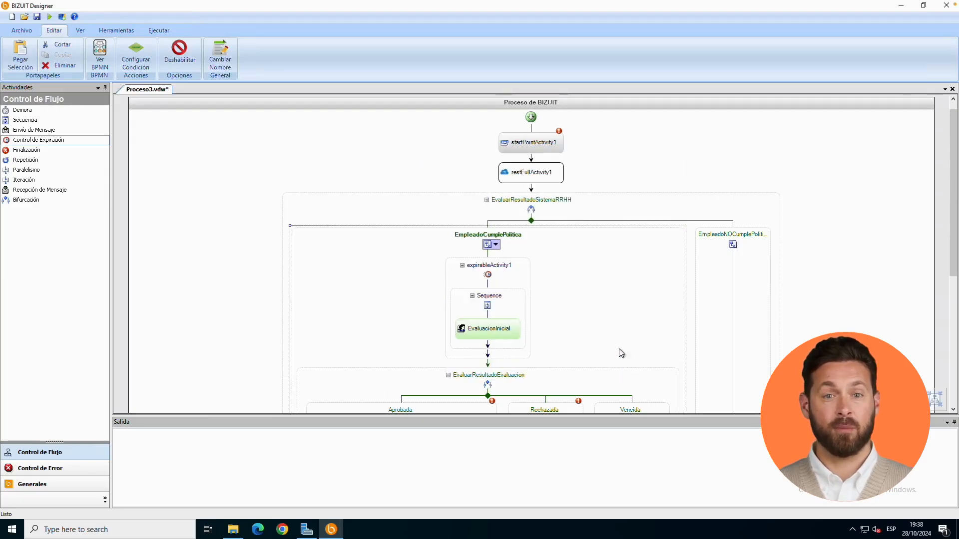
Review the process variables and inspect the XML schema of vDatosEvaluacionnicial, leaving everything unmodified
click(703, 257)
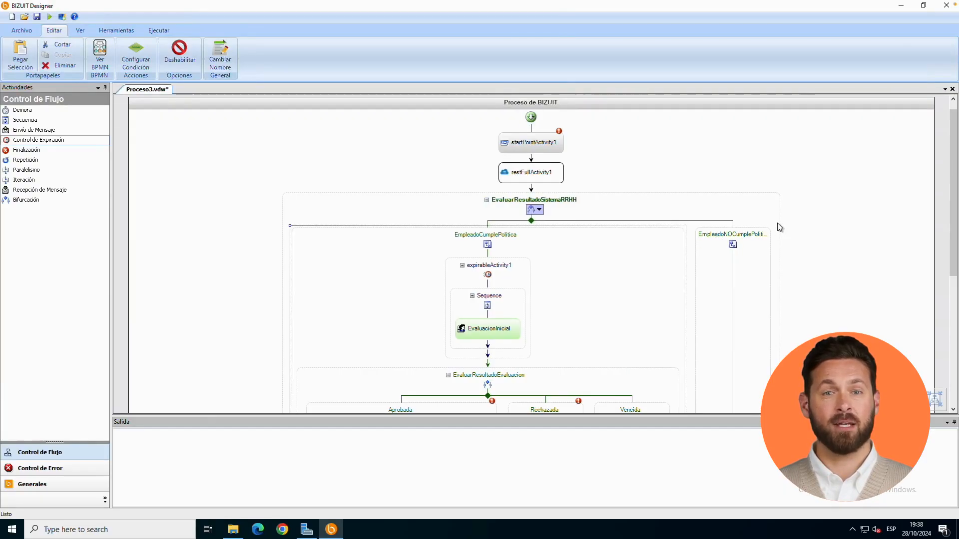
click(822, 230)
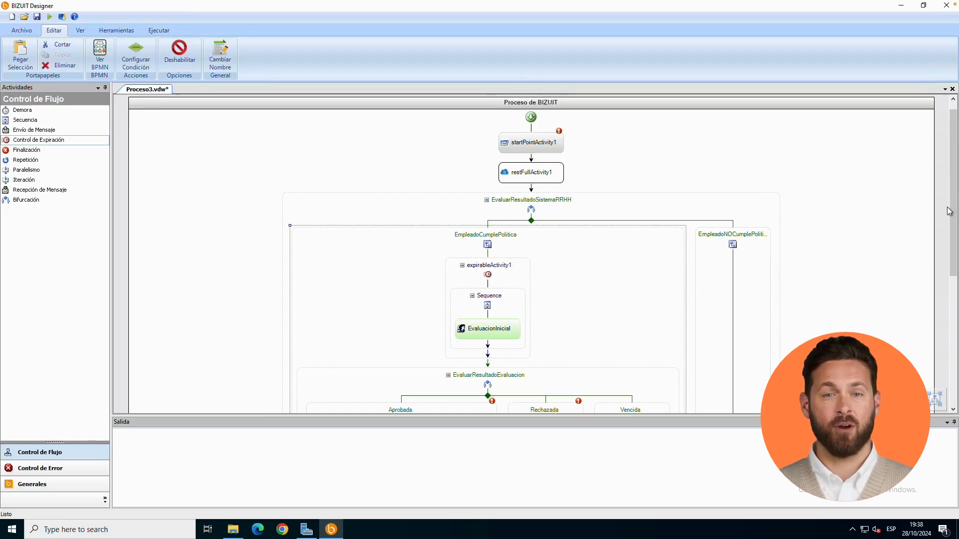
drag(953, 218, 951, 276)
right_click(220, 228)
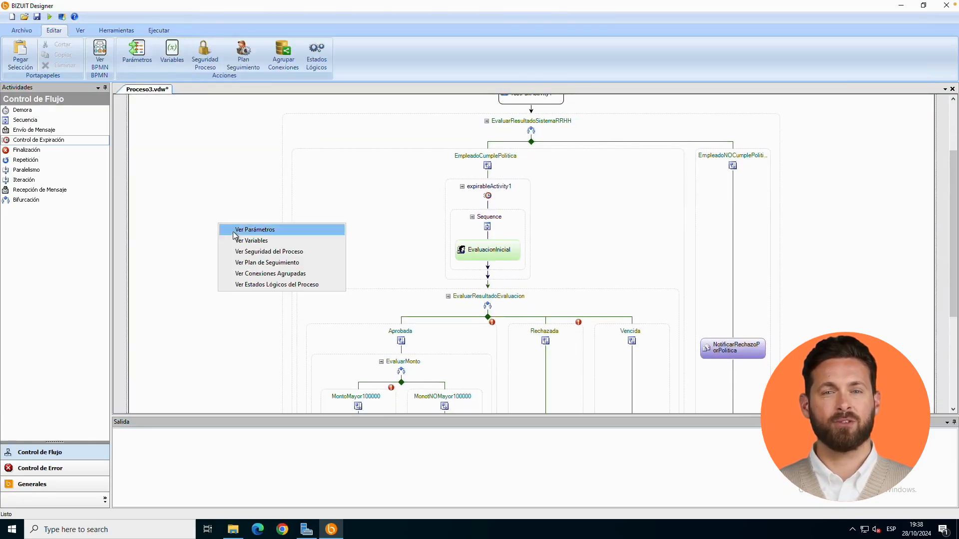
click(240, 240)
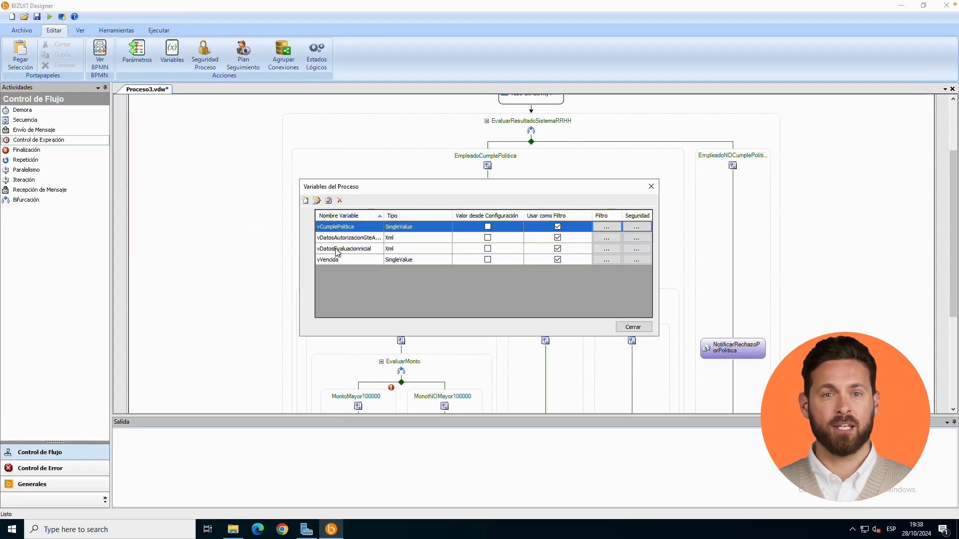
click(336, 250)
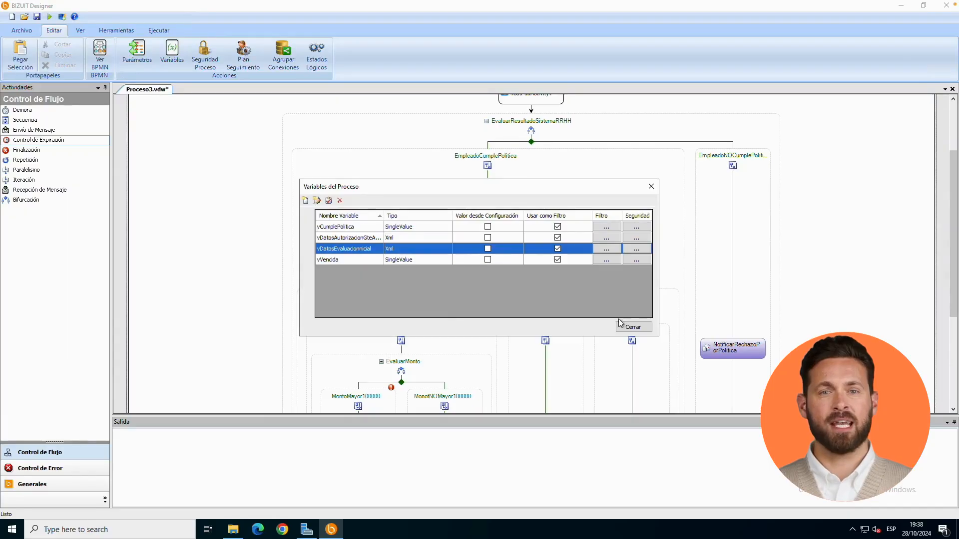
double_click(340, 249)
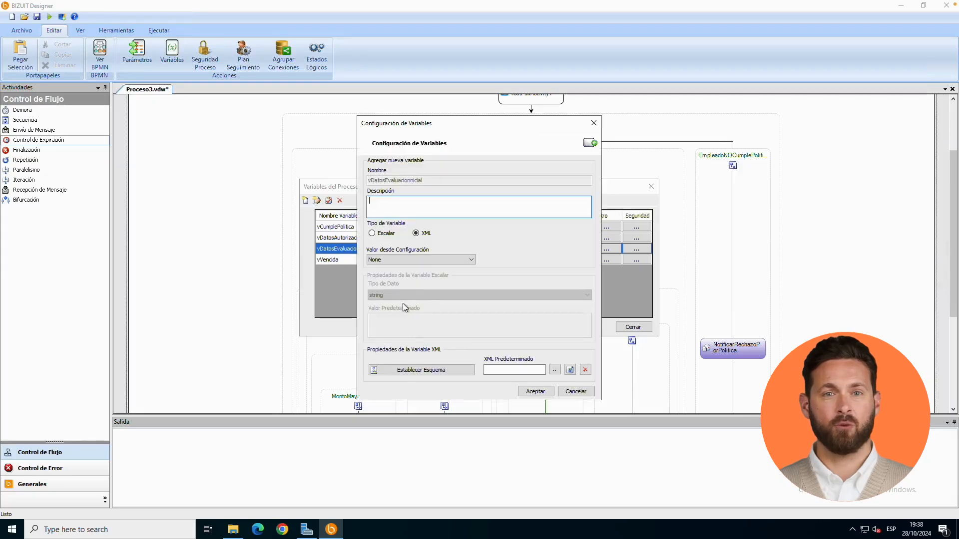
click(408, 370)
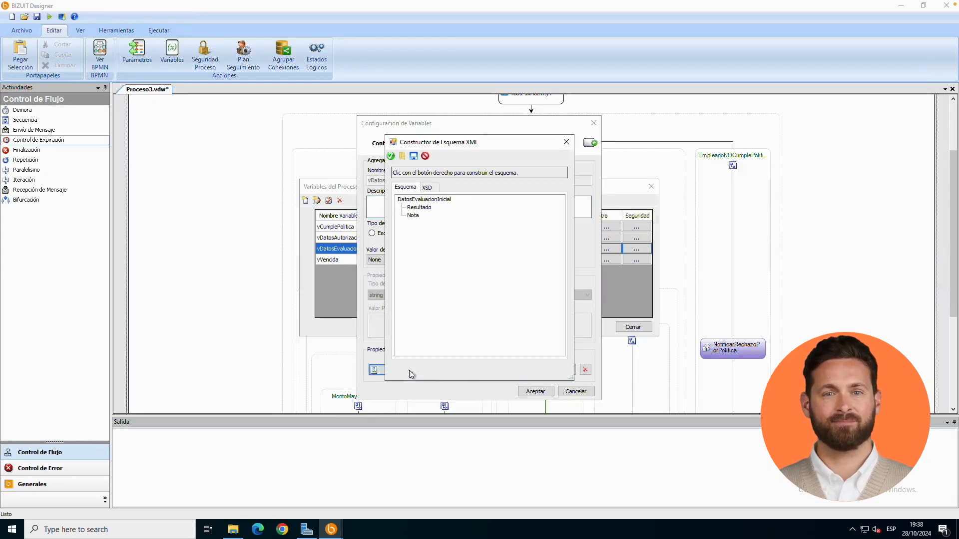
click(568, 145)
click(593, 123)
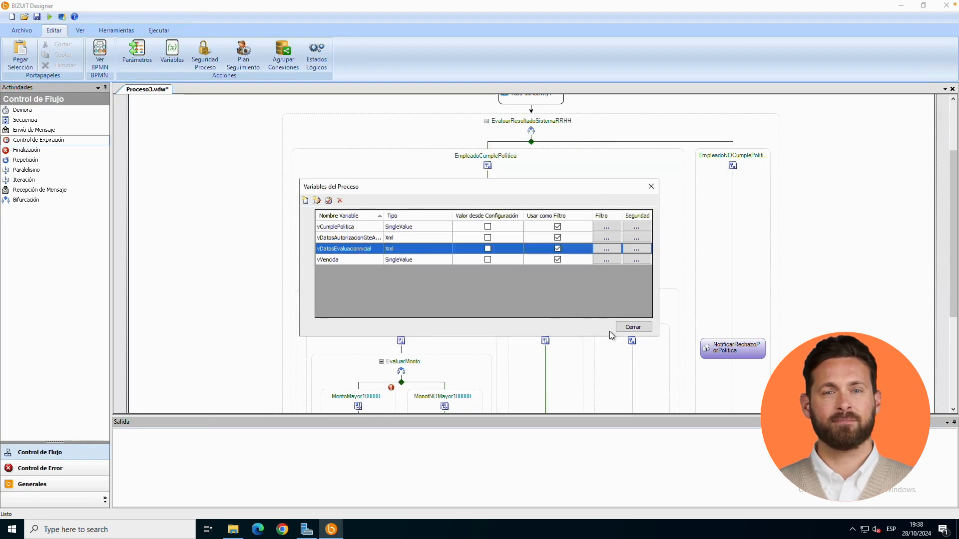
click(624, 327)
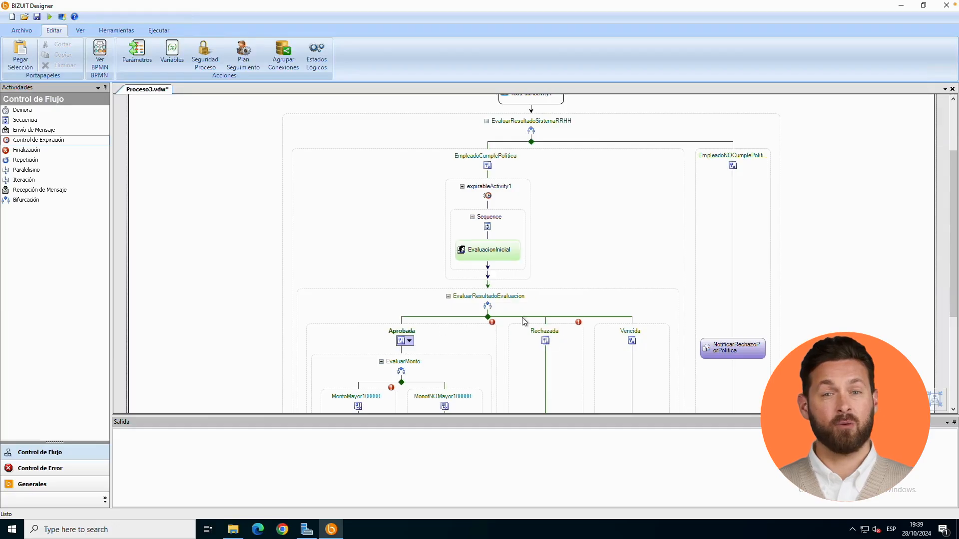
For the Aprobada branch's condition, choose vDatosEvaluacionnicial as the element to evaluate and DatosEvaluacionInicial/Resultado as its sub-element
drag(953, 301, 953, 326)
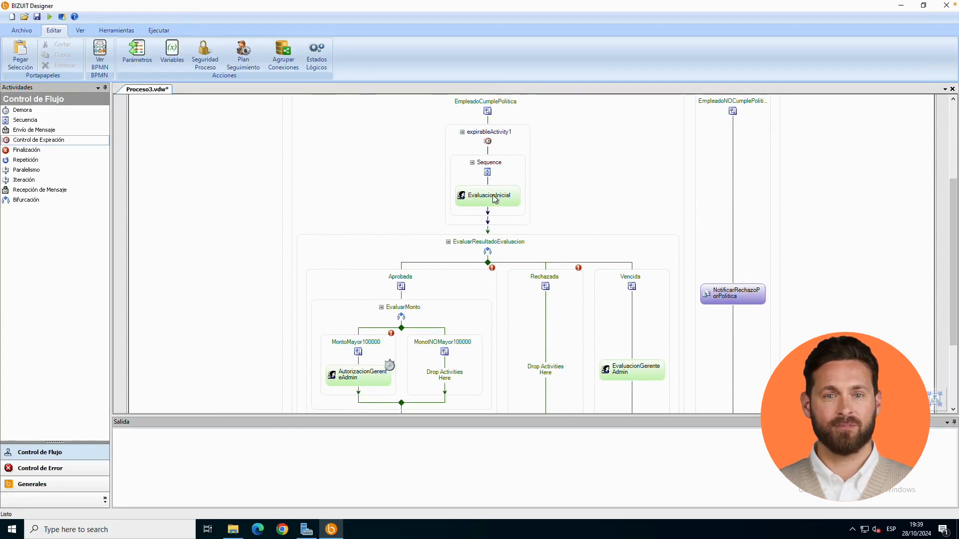
double_click(438, 284)
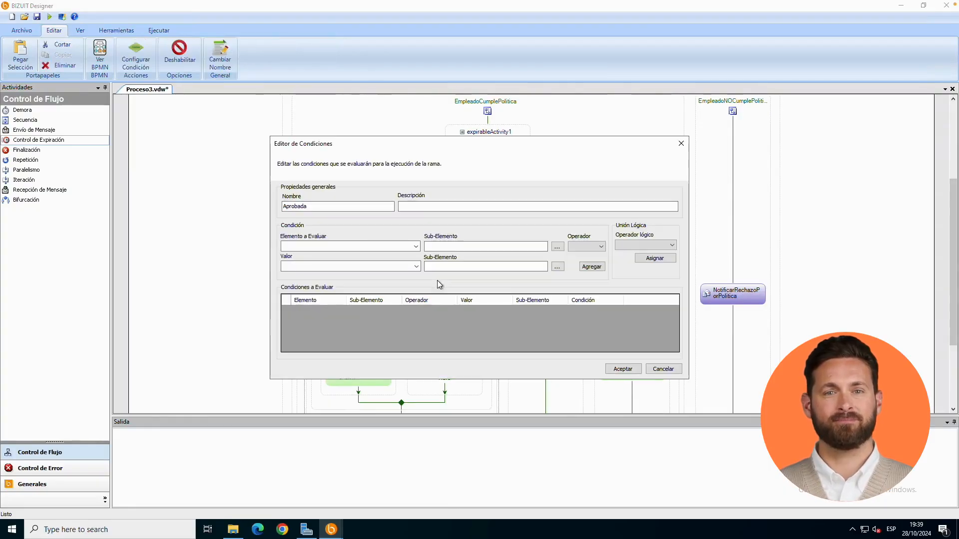
click(416, 247)
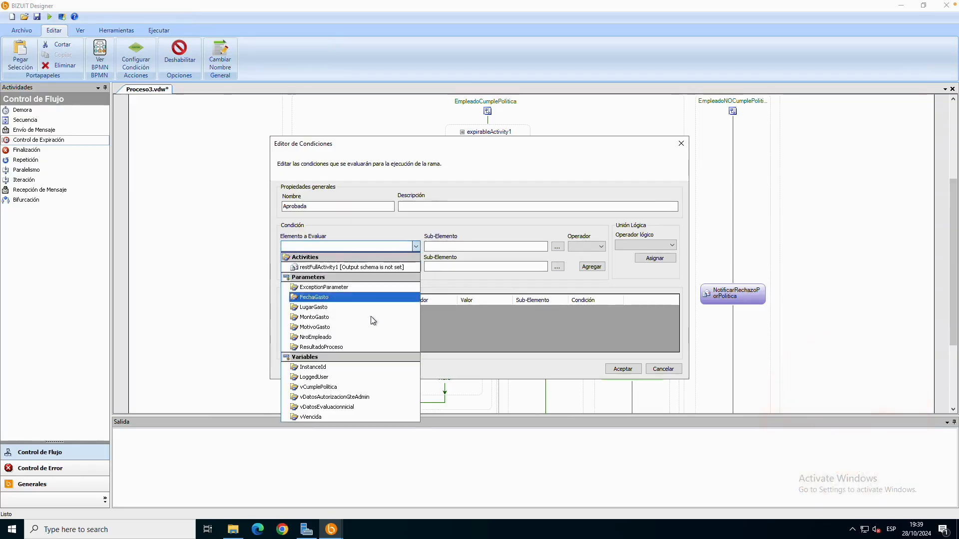
click(337, 407)
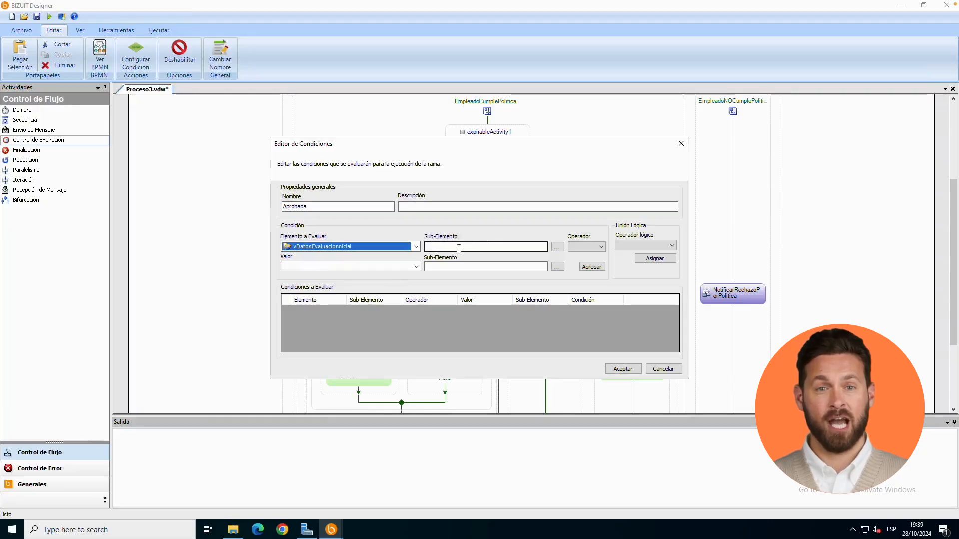
click(556, 247)
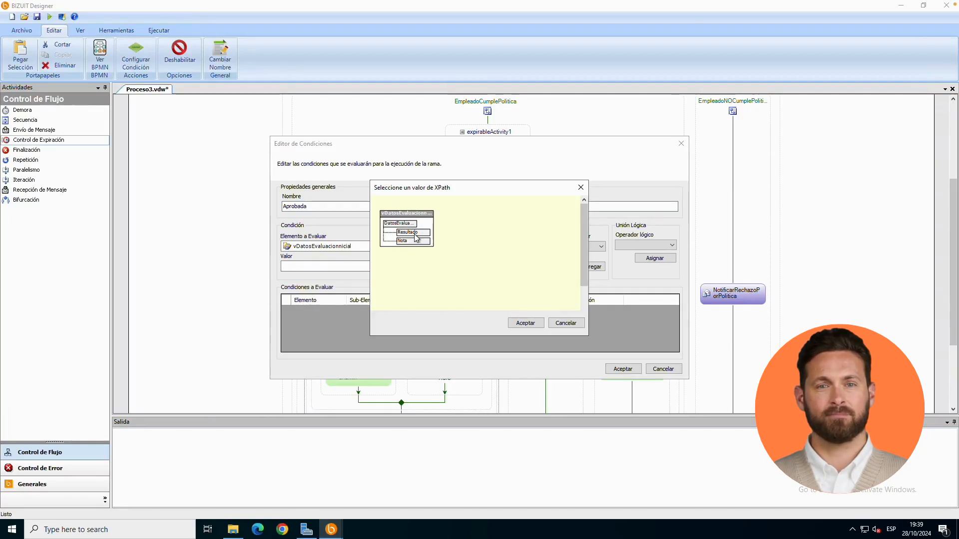
double_click(414, 234)
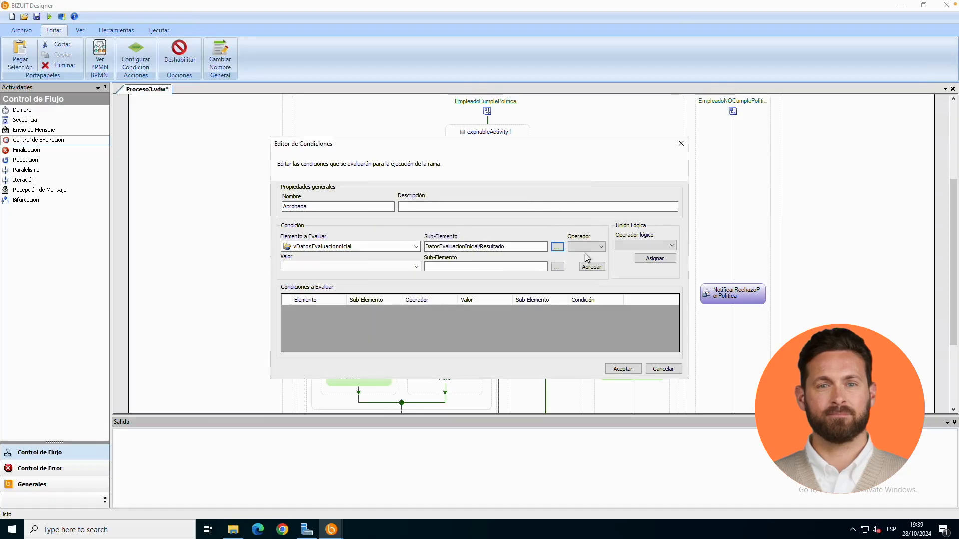
Complete the Aprobada condition with operator == and value 1, add it to the evaluated conditions and accept
click(586, 247)
click(585, 255)
click(404, 266)
text(1)
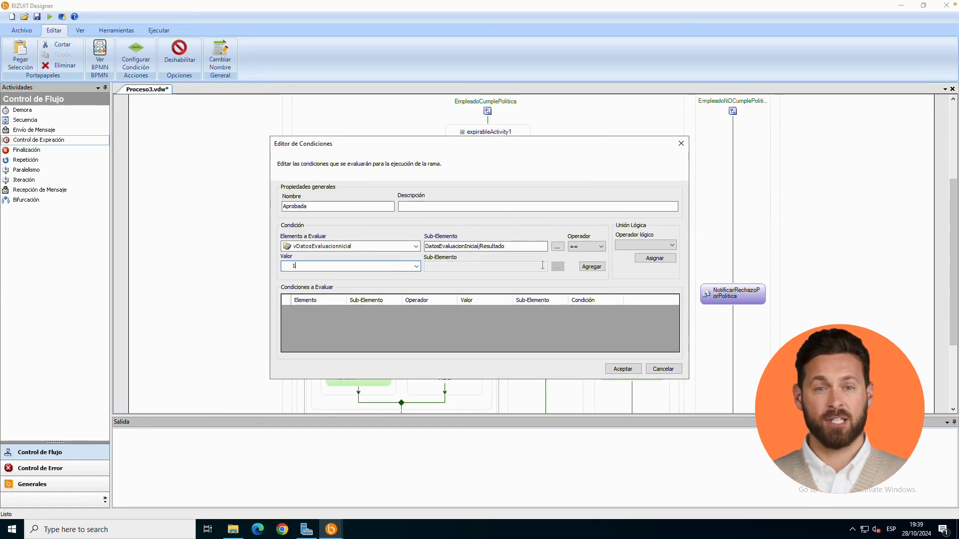
click(591, 266)
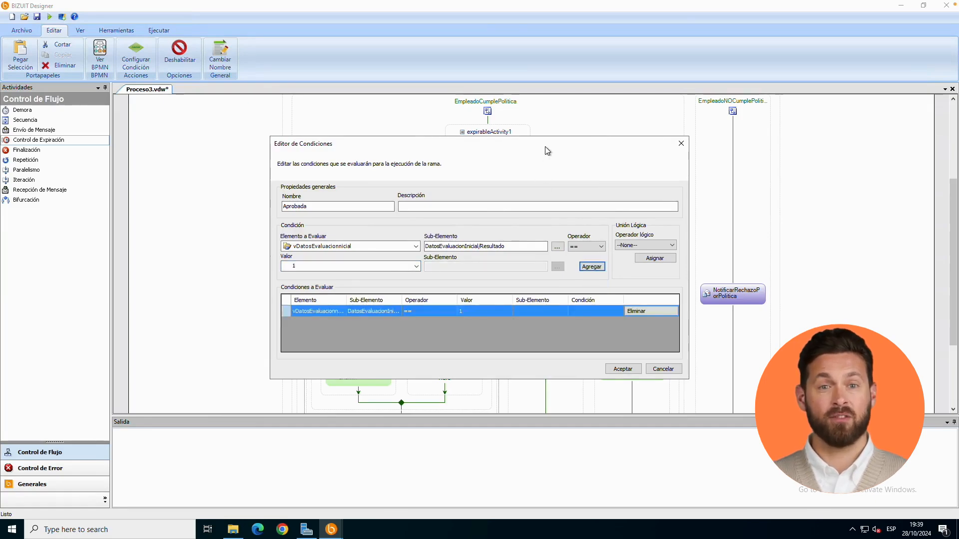
drag(551, 148, 763, 135)
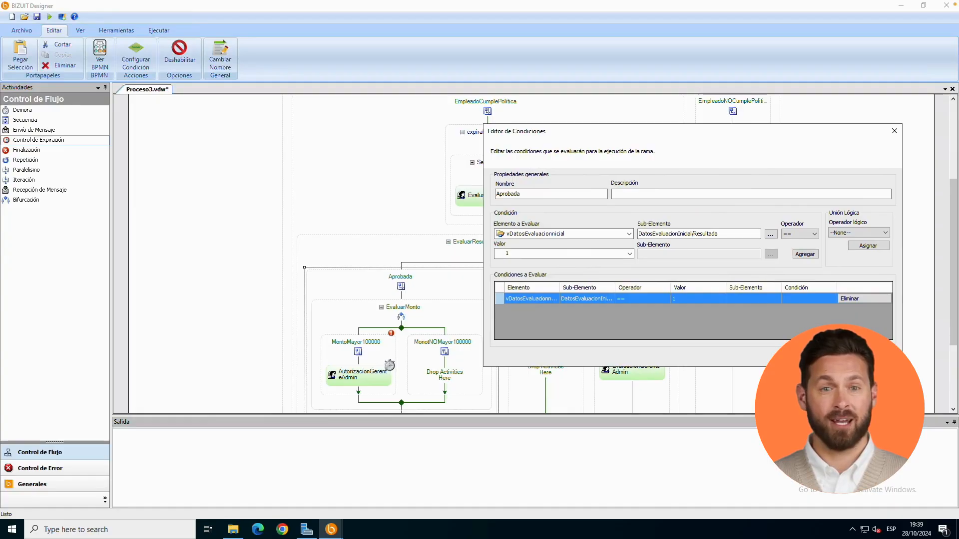
click(830, 356)
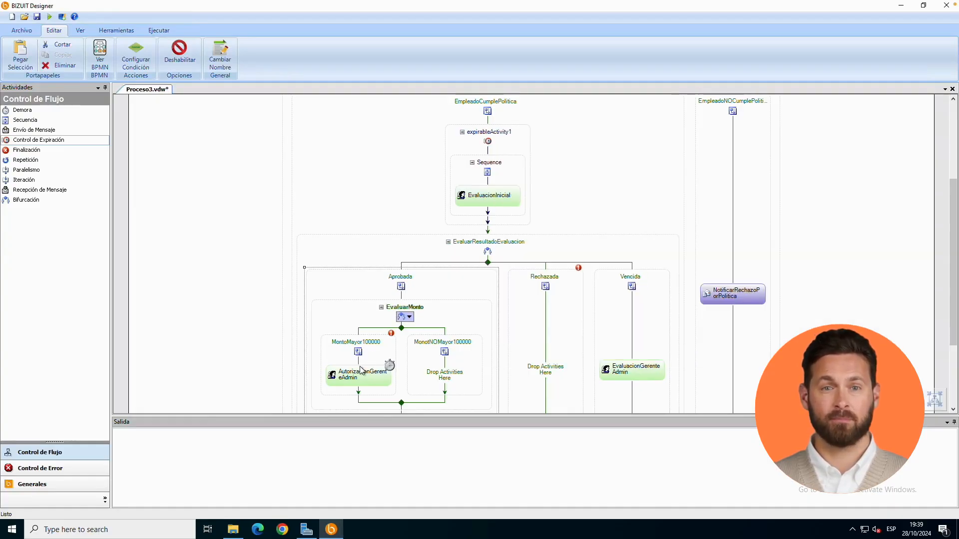
mouse_move(377, 353)
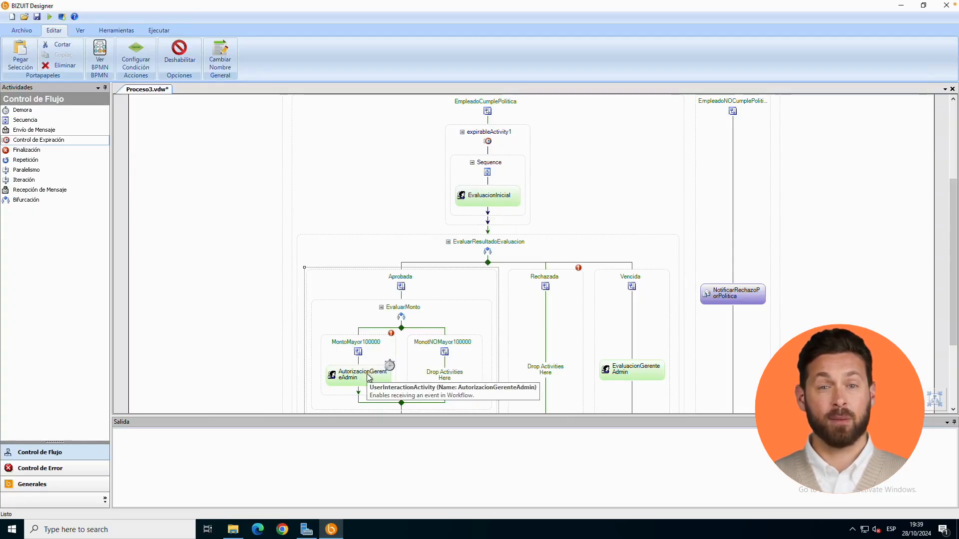
drag(954, 309, 953, 335)
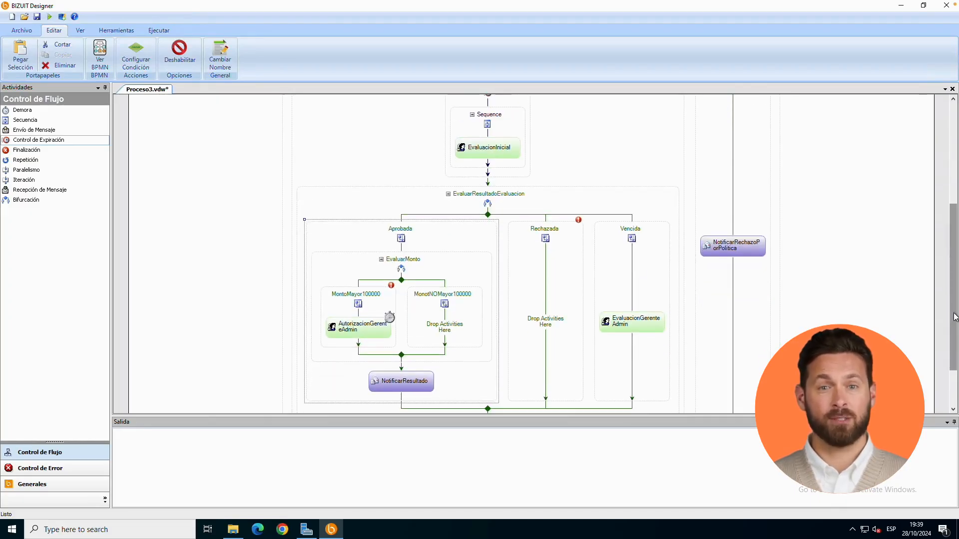
Open the MontoMayor100000 branch's condition editor and choose the MontoGasto parameter as the element to evaluate
click(362, 328)
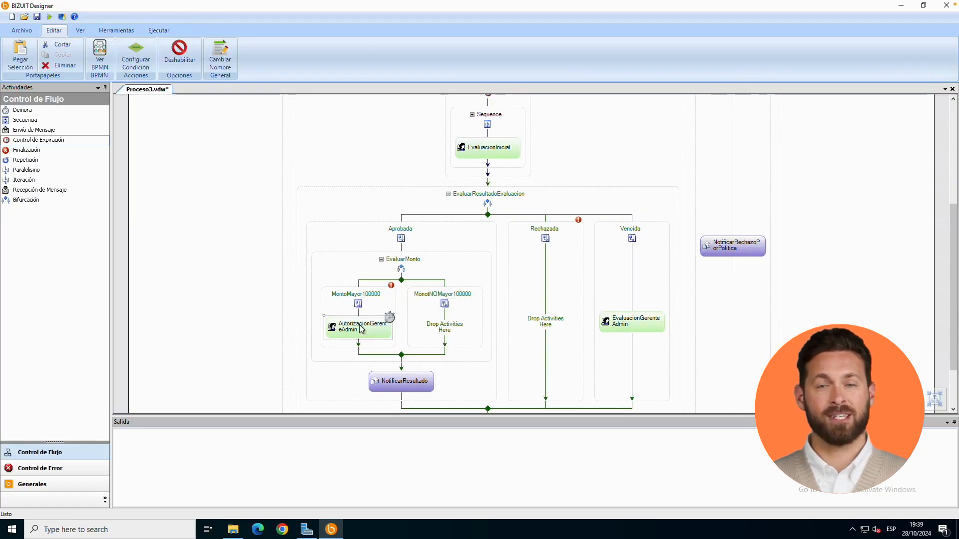
double_click(389, 300)
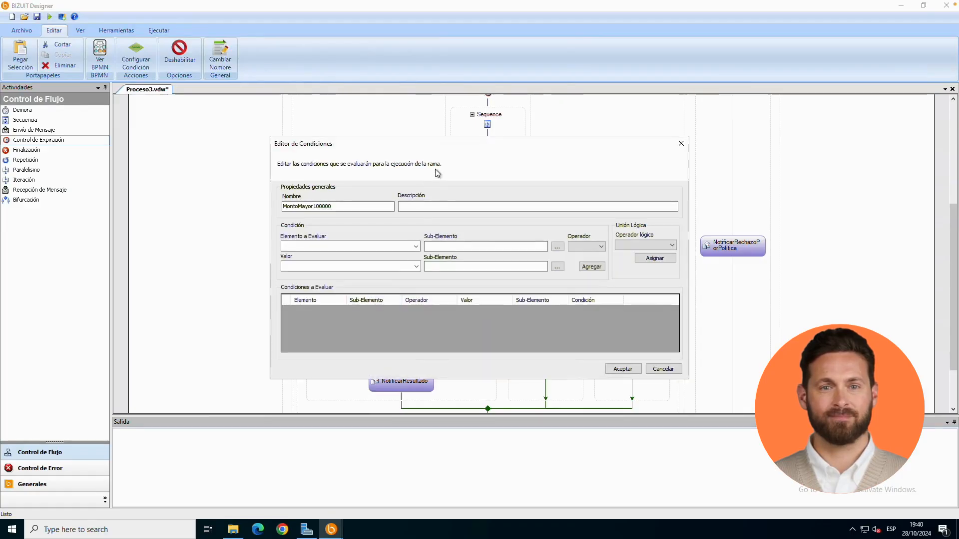
drag(451, 146, 672, 120)
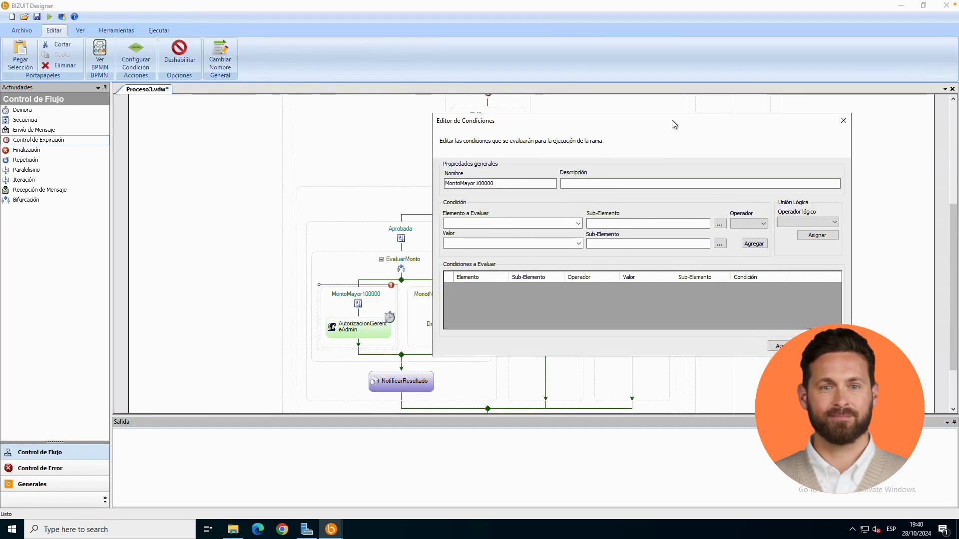
click(638, 224)
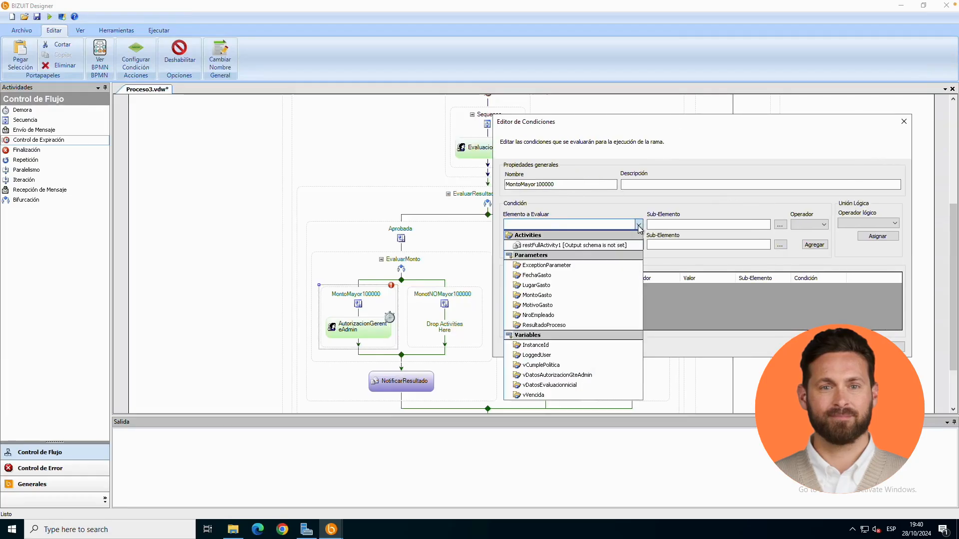
click(559, 295)
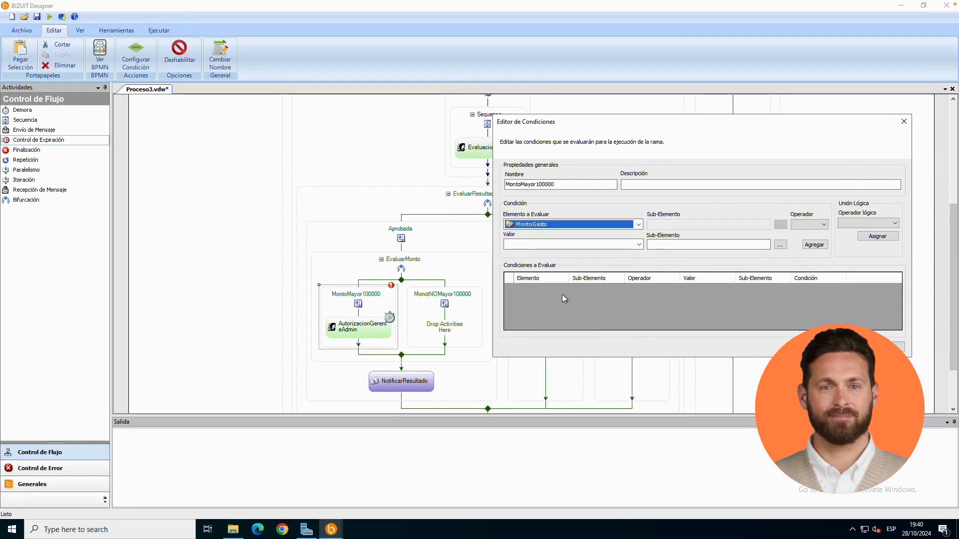
Complete the MontoGasto condition with operator > and value 100000, add it to the evaluated conditions and accept
click(801, 225)
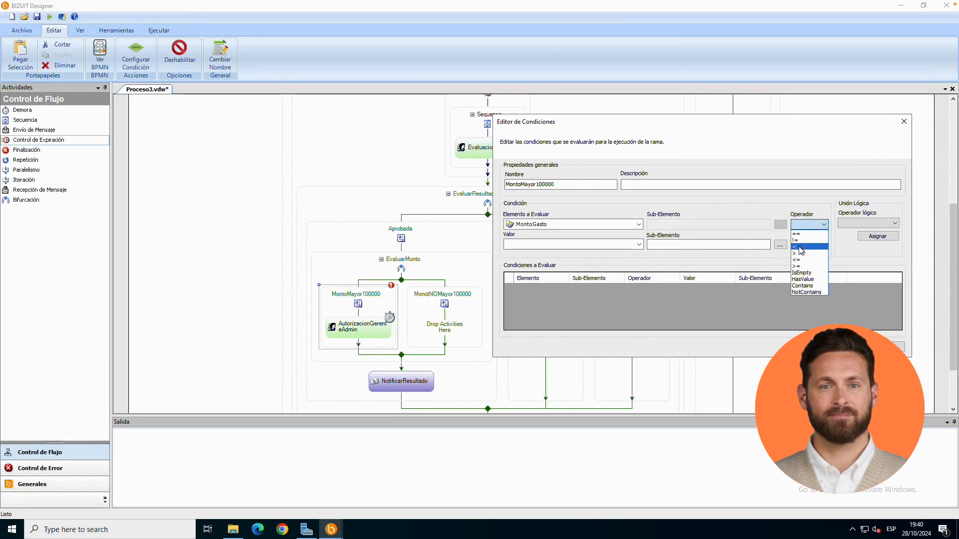
click(797, 254)
click(599, 245)
text(100000)
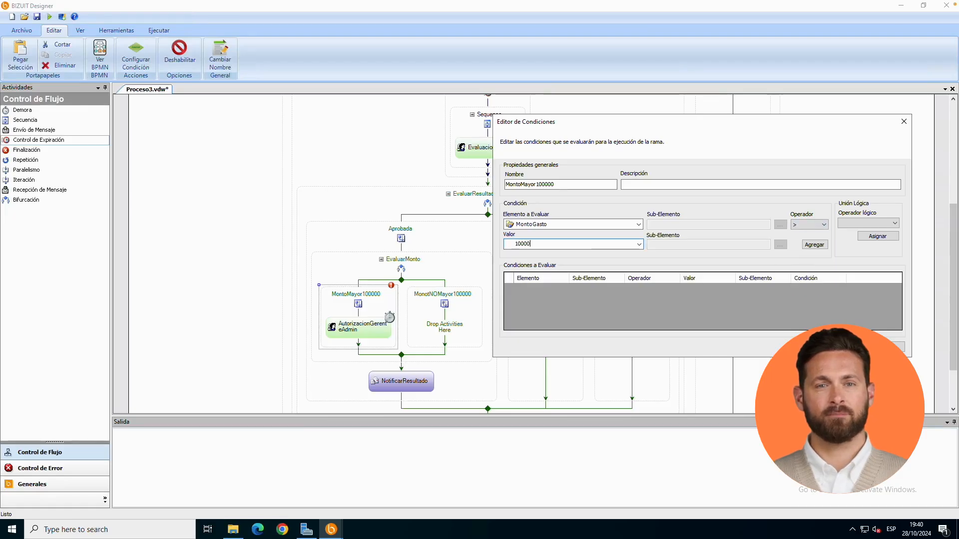
click(814, 244)
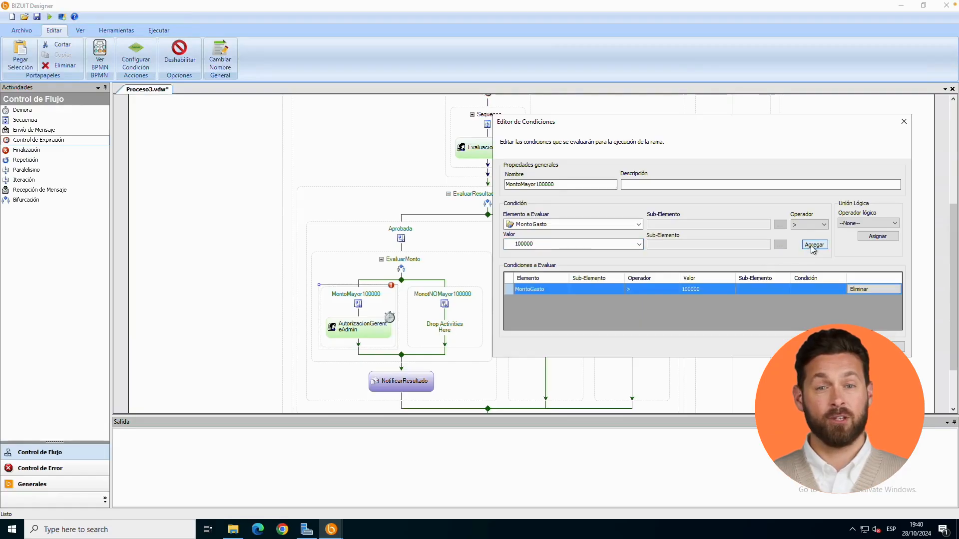
click(639, 244)
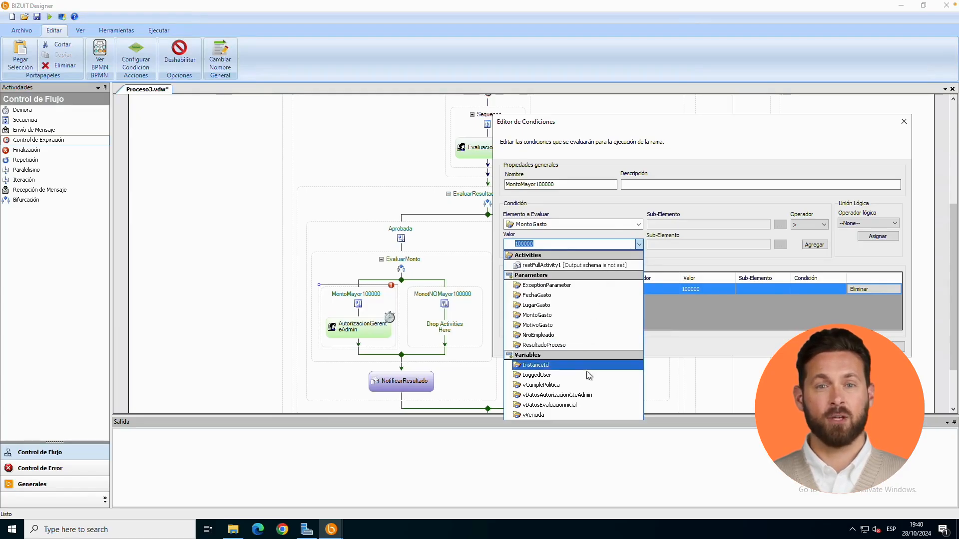
key(Escape)
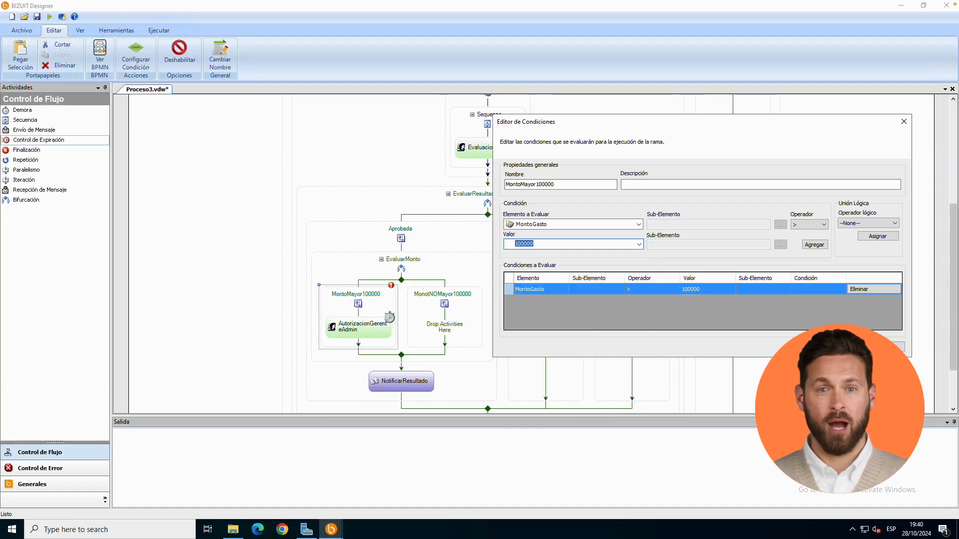
key(Return)
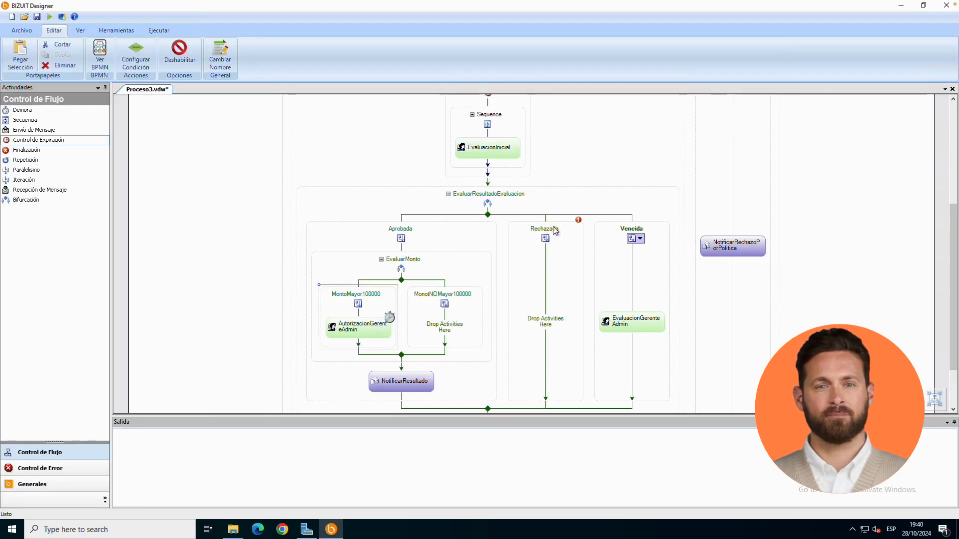
click(442, 231)
click(556, 234)
click(645, 236)
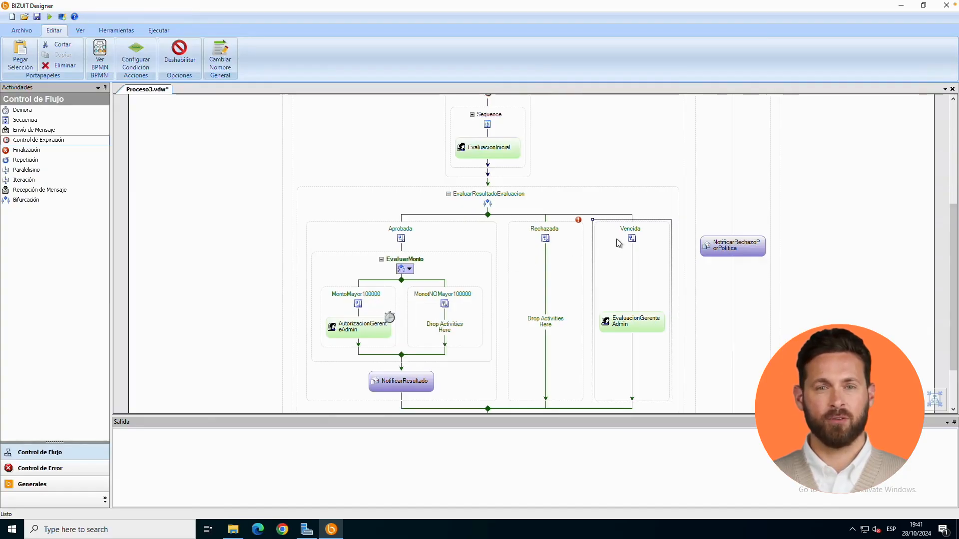
Reopen the MontoMayor100000 branch's conditions and assign the logical operator OR to the MontoGasto condition
double_click(383, 296)
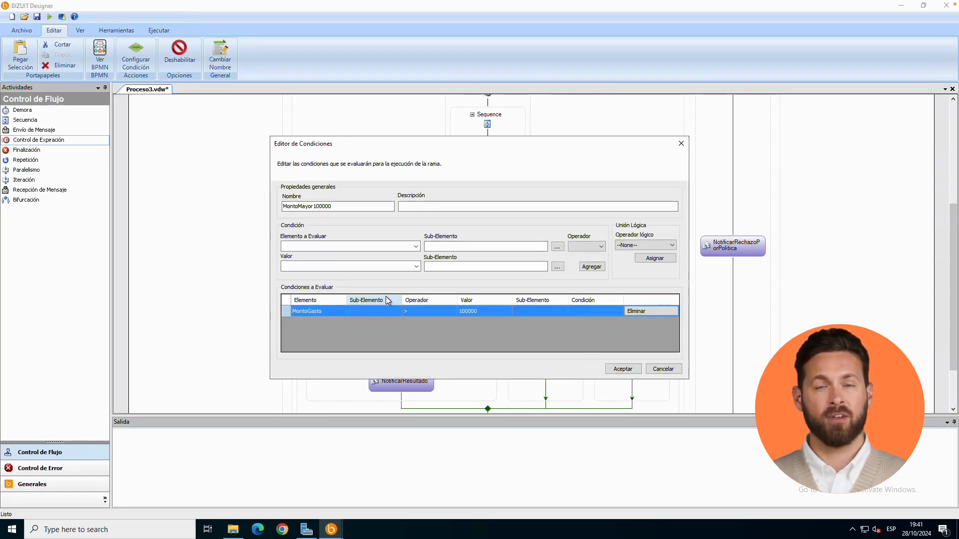
click(655, 245)
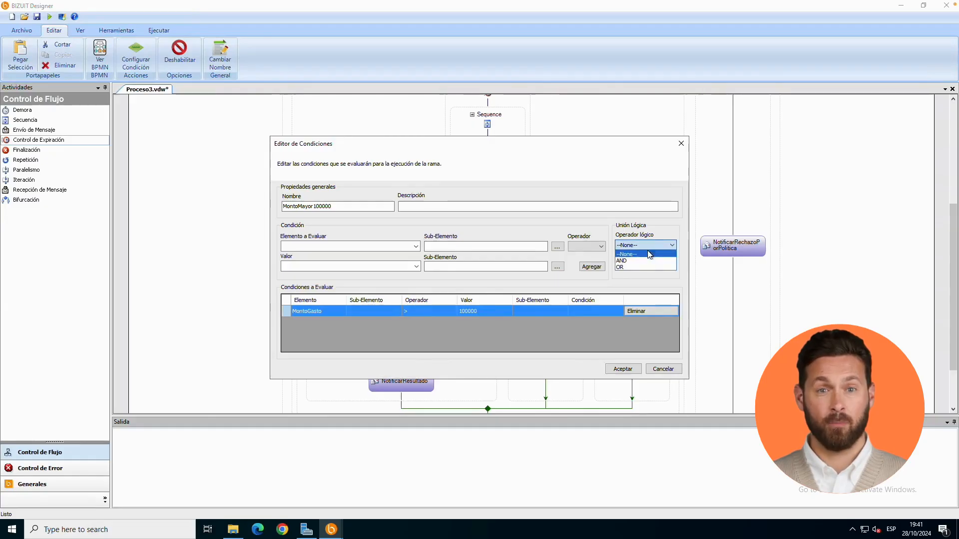
click(636, 267)
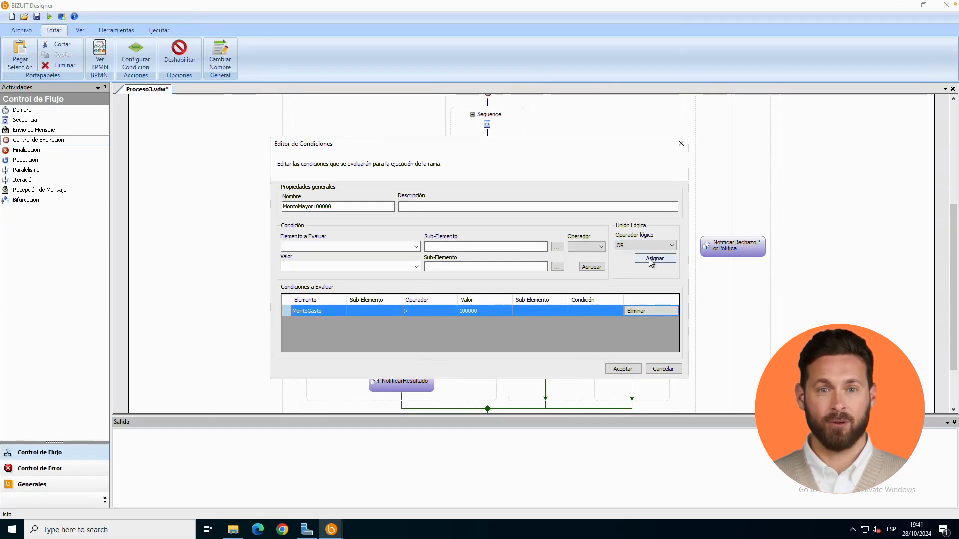
click(649, 258)
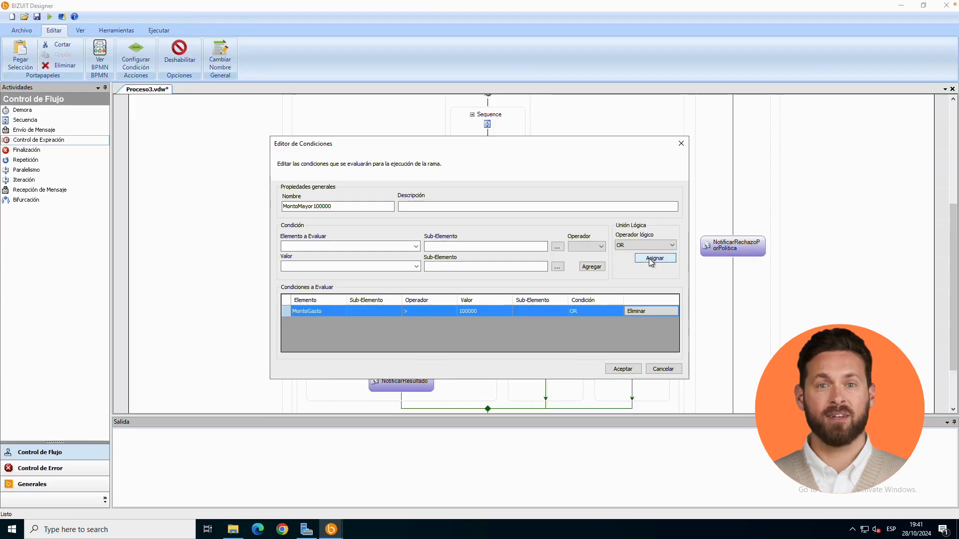
Add vVencida == 1 as the second condition of the MontoMayor100000 branch and accept
click(416, 247)
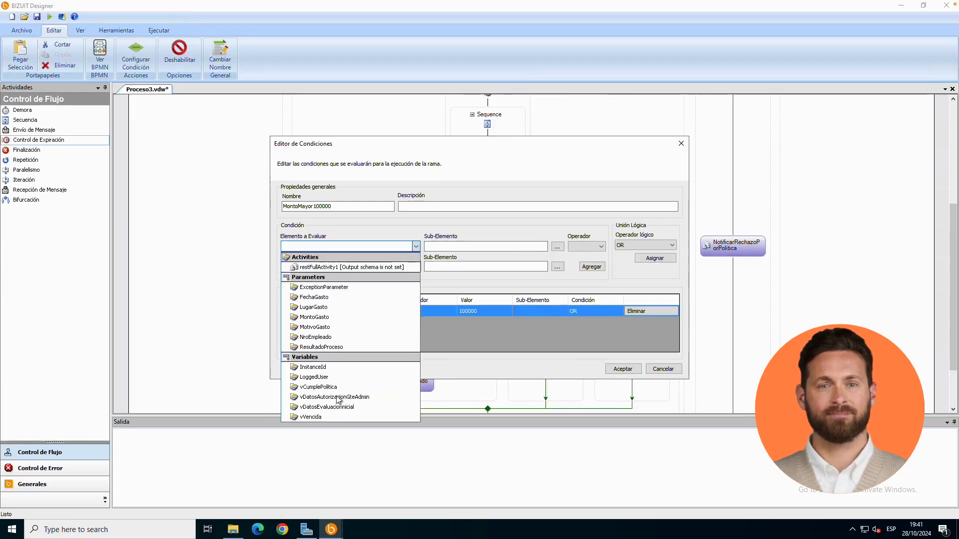
click(328, 417)
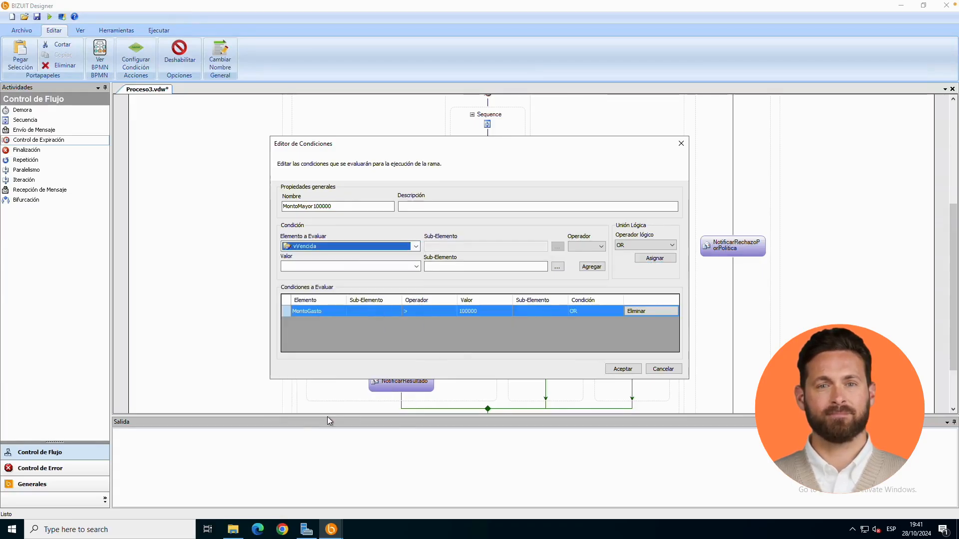
click(597, 247)
click(583, 256)
click(350, 266)
text(1)
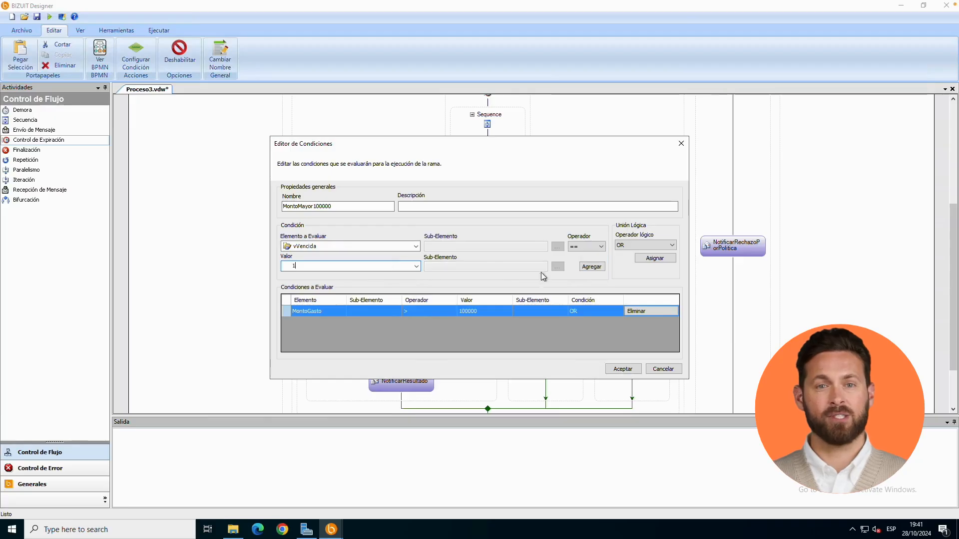
click(591, 267)
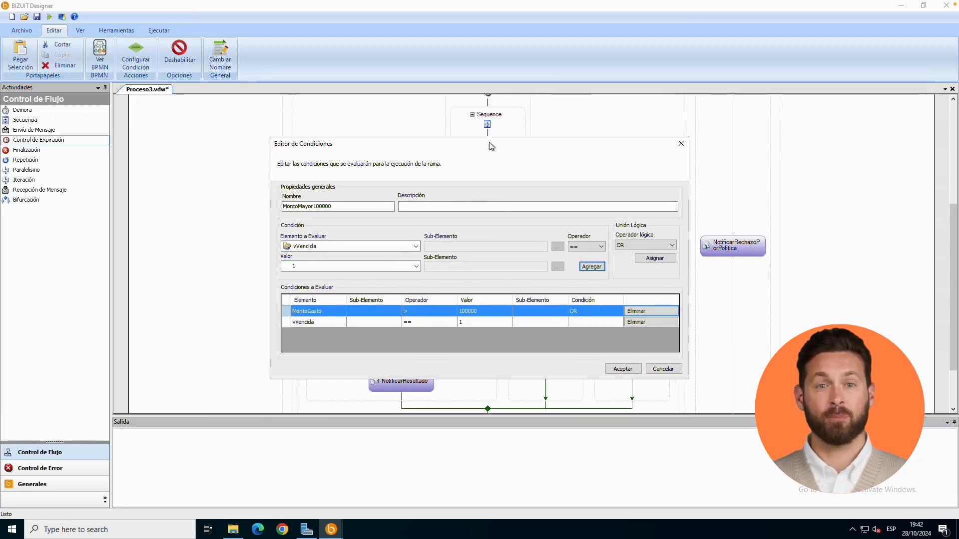
drag(470, 148, 647, 155)
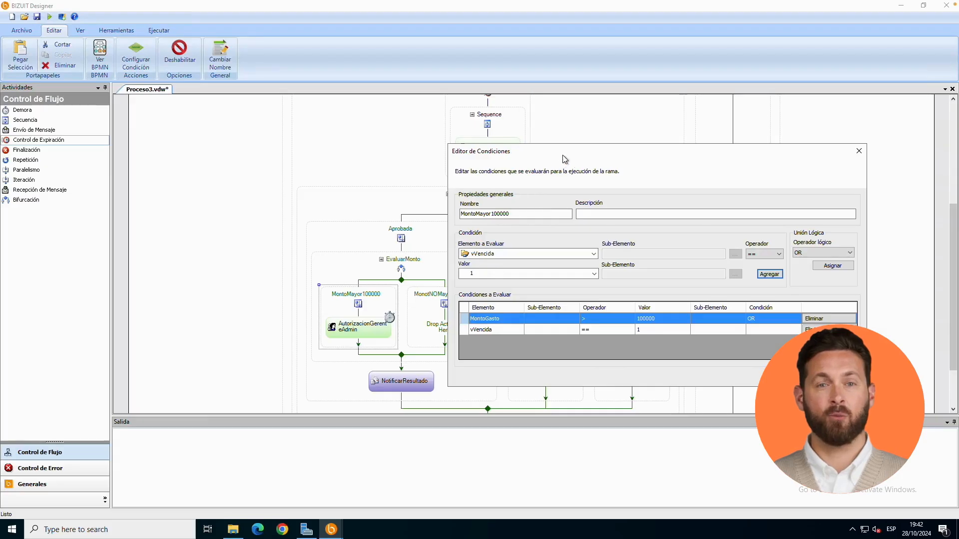
drag(556, 156, 653, 138)
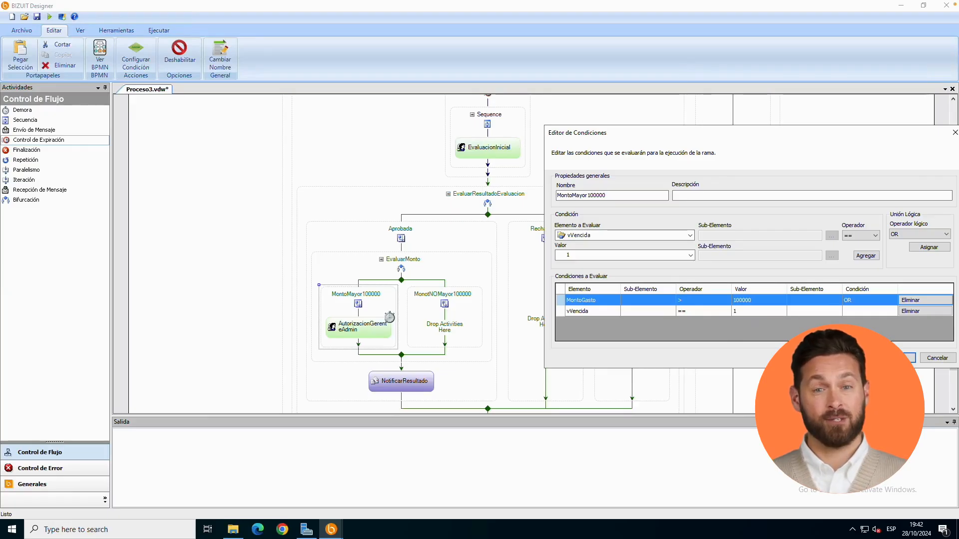
click(898, 358)
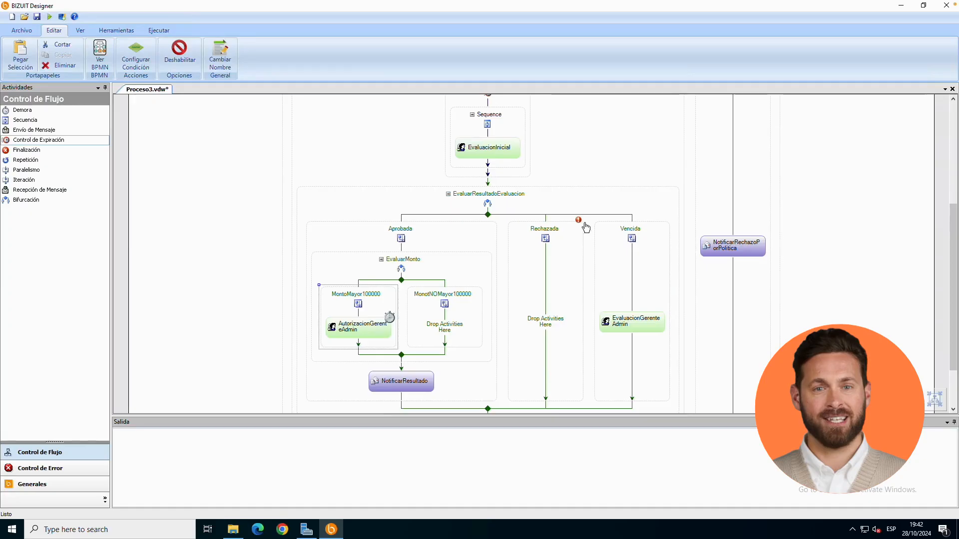
Delete the EvaluacionGerenteAdmin activity and the Vencida branch that contains it from EvaluarResultadoEvaluacion
click(638, 326)
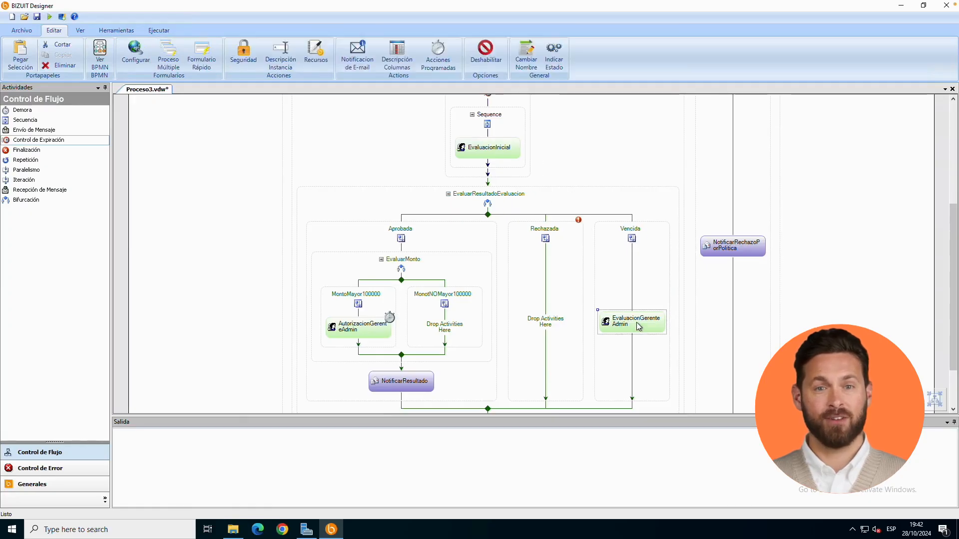
key(Delete)
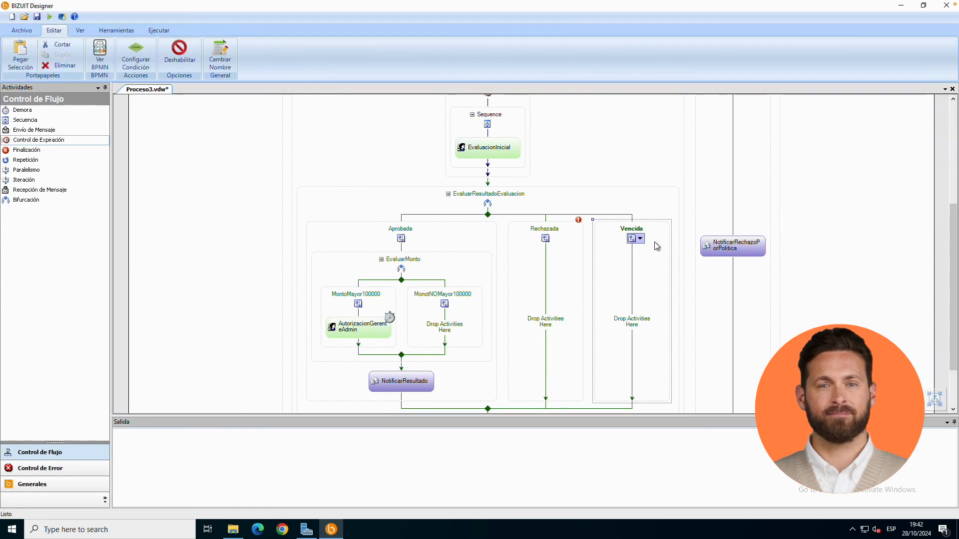
key(Delete)
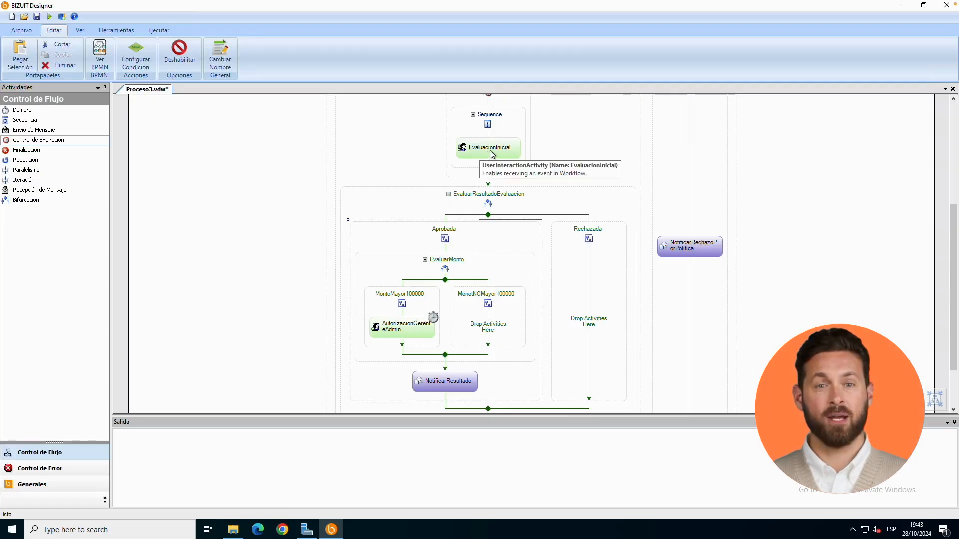
Rename the Aprobada branch to AprobadaOVencida
right_click(493, 232)
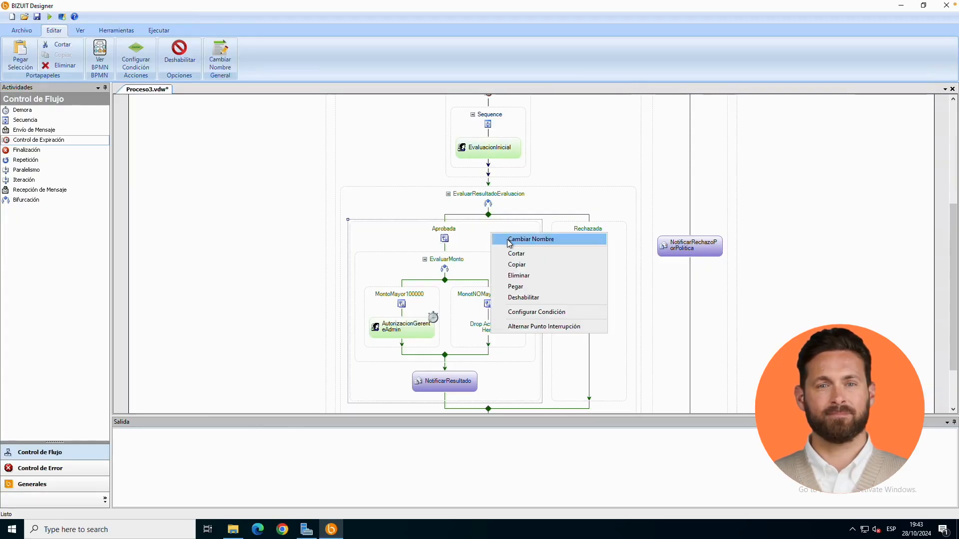
click(509, 240)
click(471, 241)
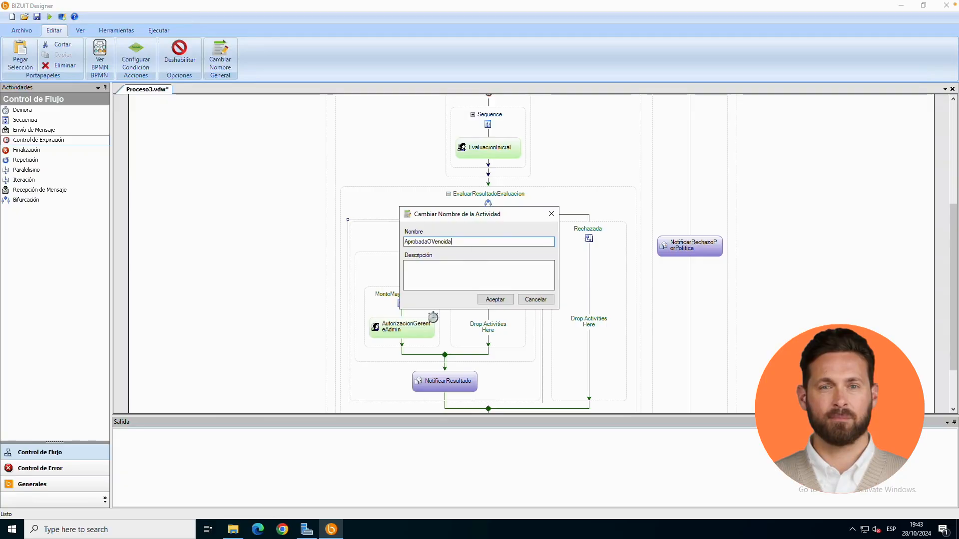
click(489, 300)
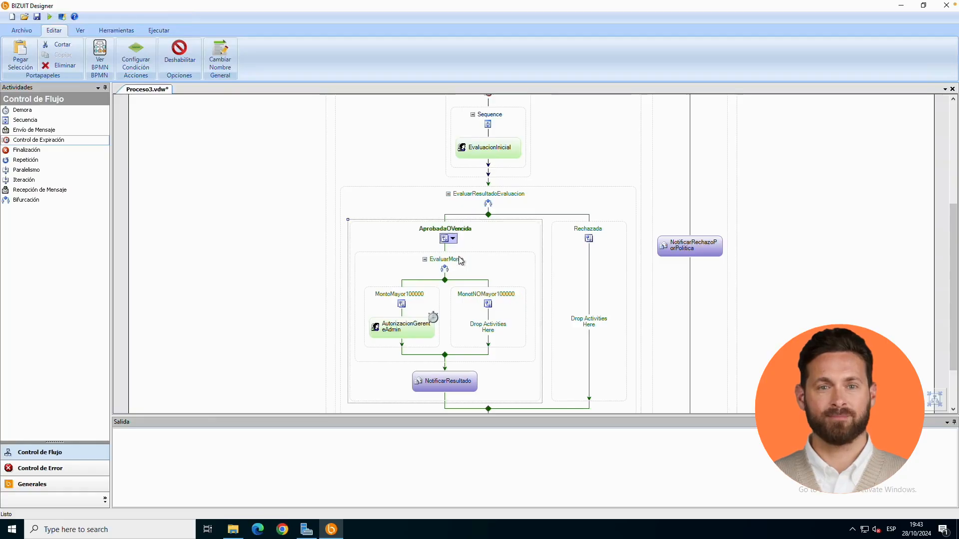
Open the AprobadaOVencida branch's conditions and assign the logical operator OR to its vDatosEvaluacionnicial condition
double_click(482, 231)
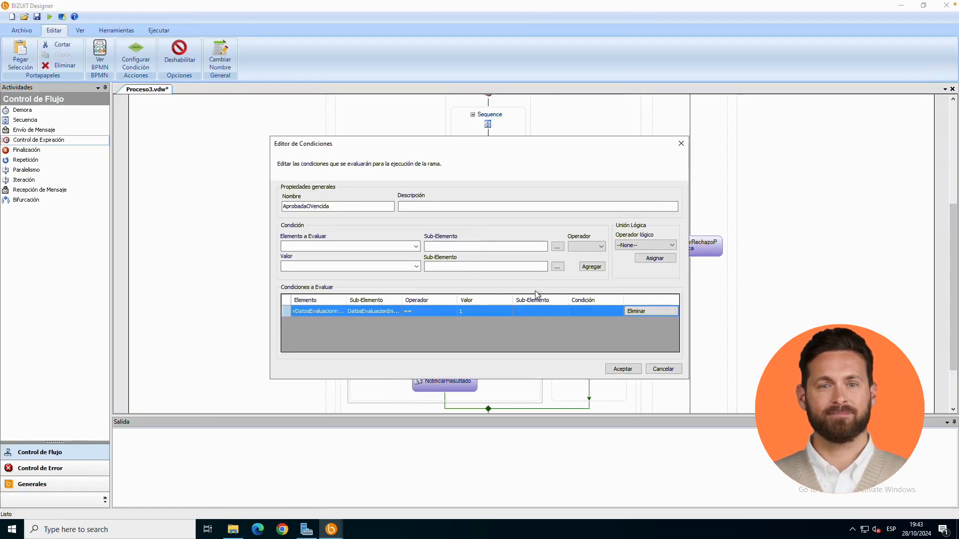
click(642, 245)
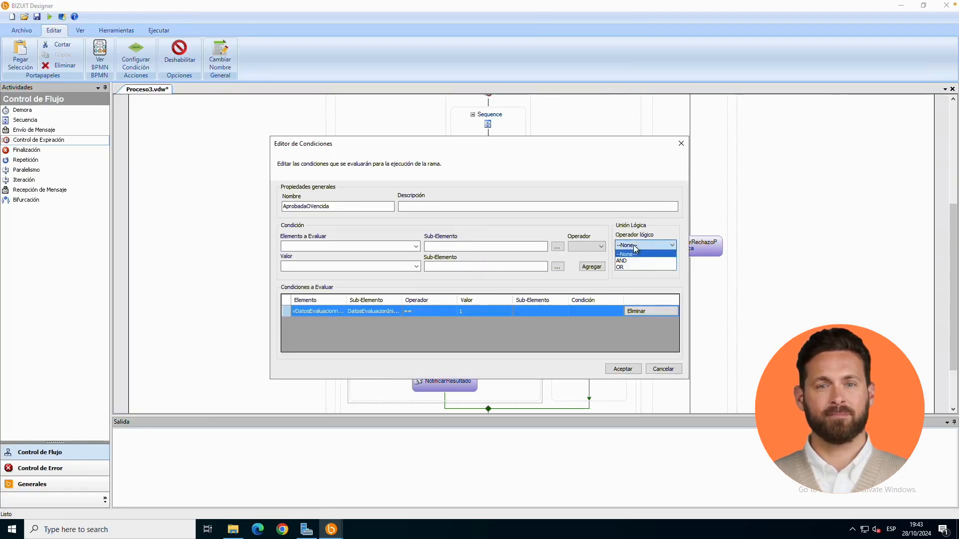
click(627, 268)
click(646, 261)
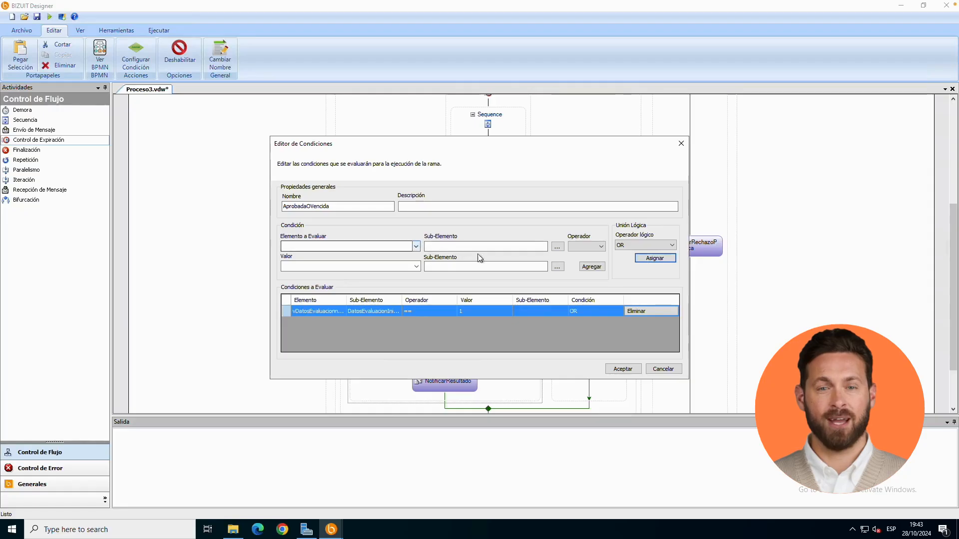
Add vVencida == 1 to the evaluated conditions of the AprobadaOVencida branch
click(416, 246)
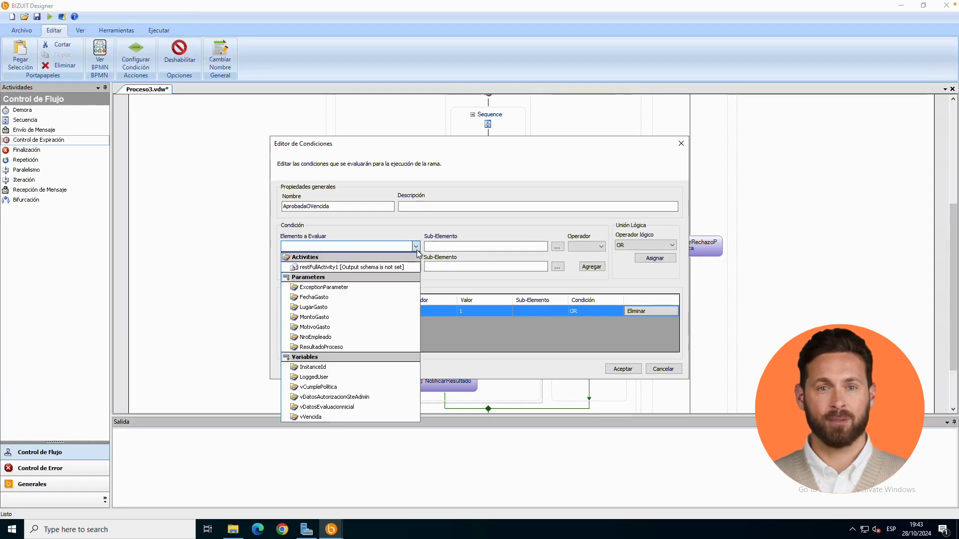
click(324, 417)
click(577, 248)
click(579, 255)
click(374, 269)
text(1)
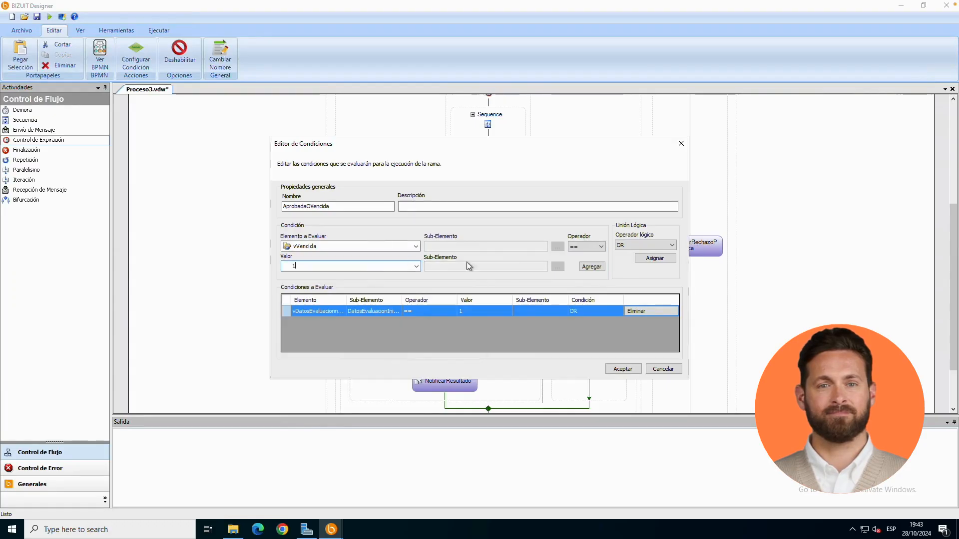
click(587, 268)
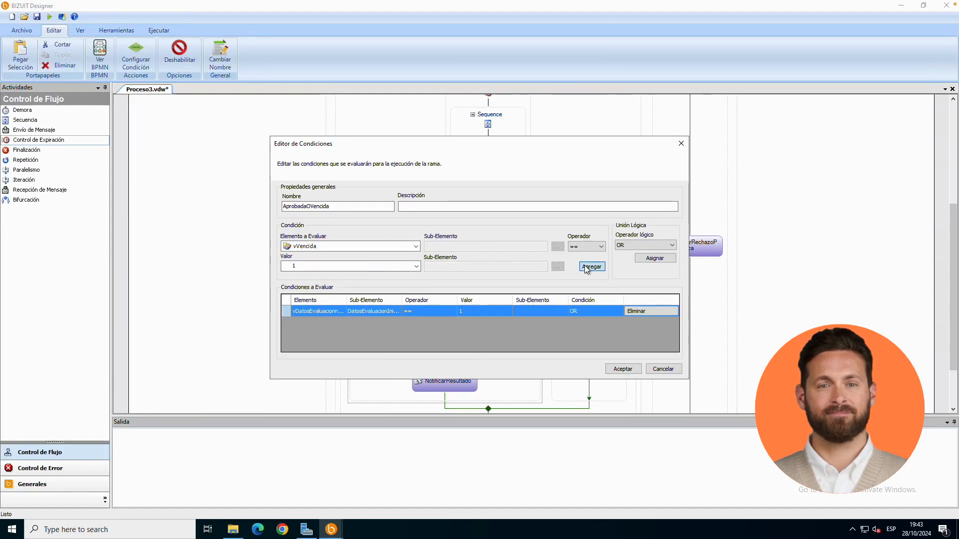
Include the prepared vVencida == 1 comparison in the AprobadaOVencida branch's condition list and accept the branch's conditions
click(586, 269)
click(622, 369)
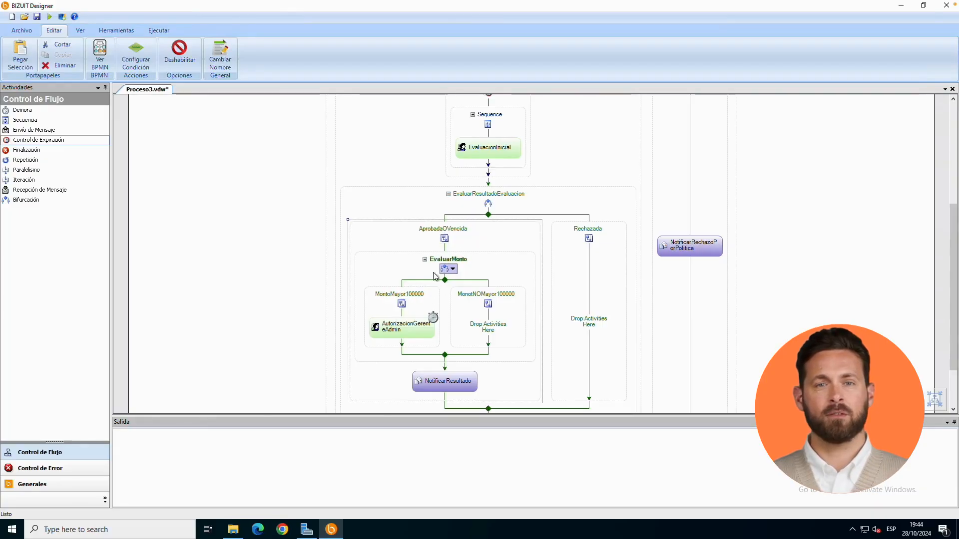
Rename the MontoMayor100000 branch inside EvaluarMonto as MontoMayor100000OVencida
click(424, 295)
double_click(423, 296)
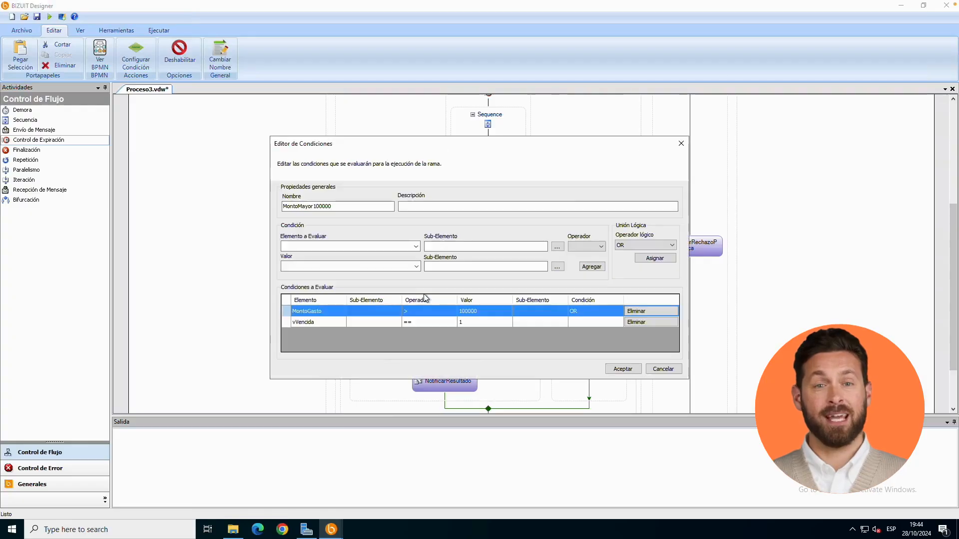
click(360, 205)
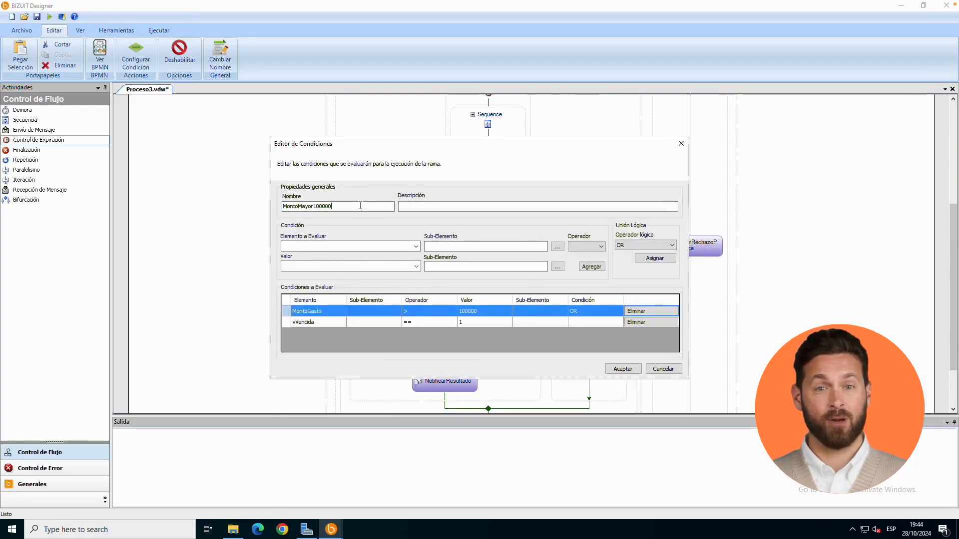
text(O)
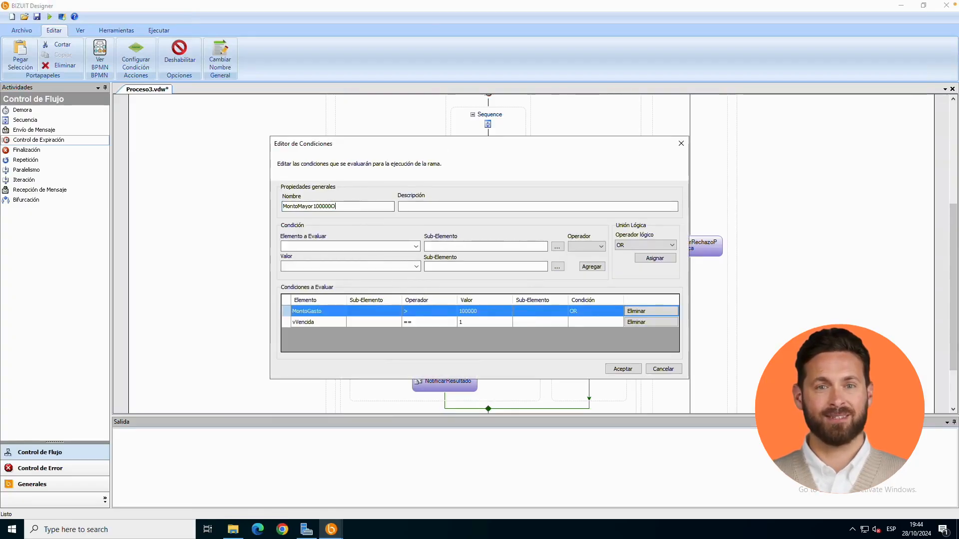
text(Vencida)
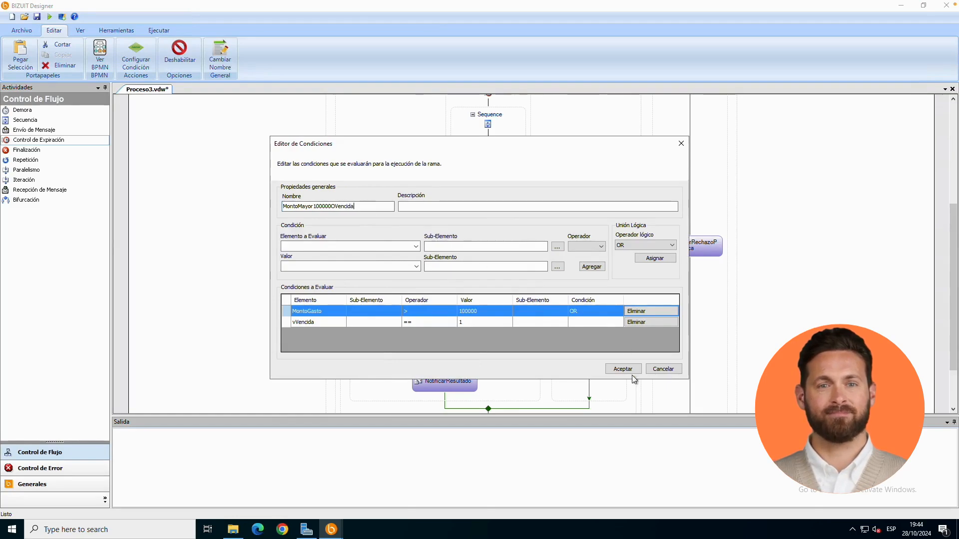
click(624, 368)
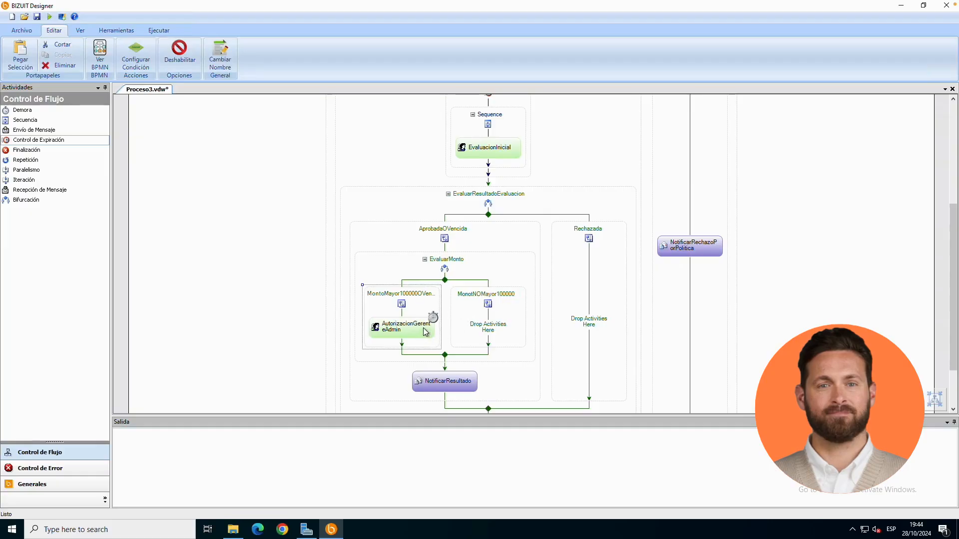